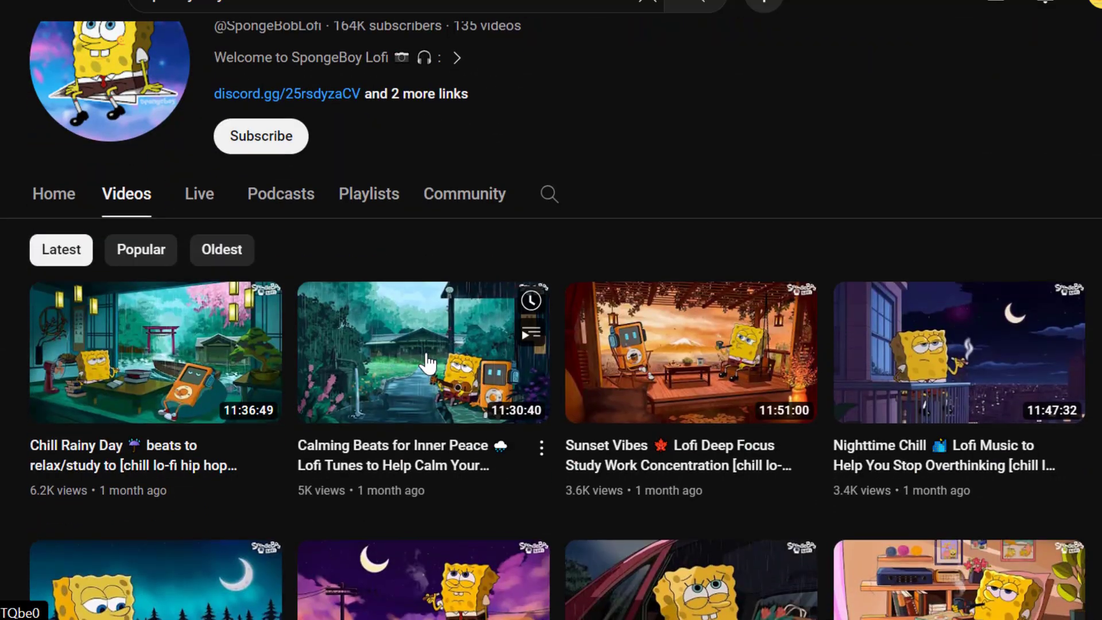
# Browse the video lists of the SpongeBoy Lofi and LOFI KEEP YOU SAFE channels, examining their thumbnails, titles, lengths and view counts
pyautogui.scroll(-5, 428, 364)
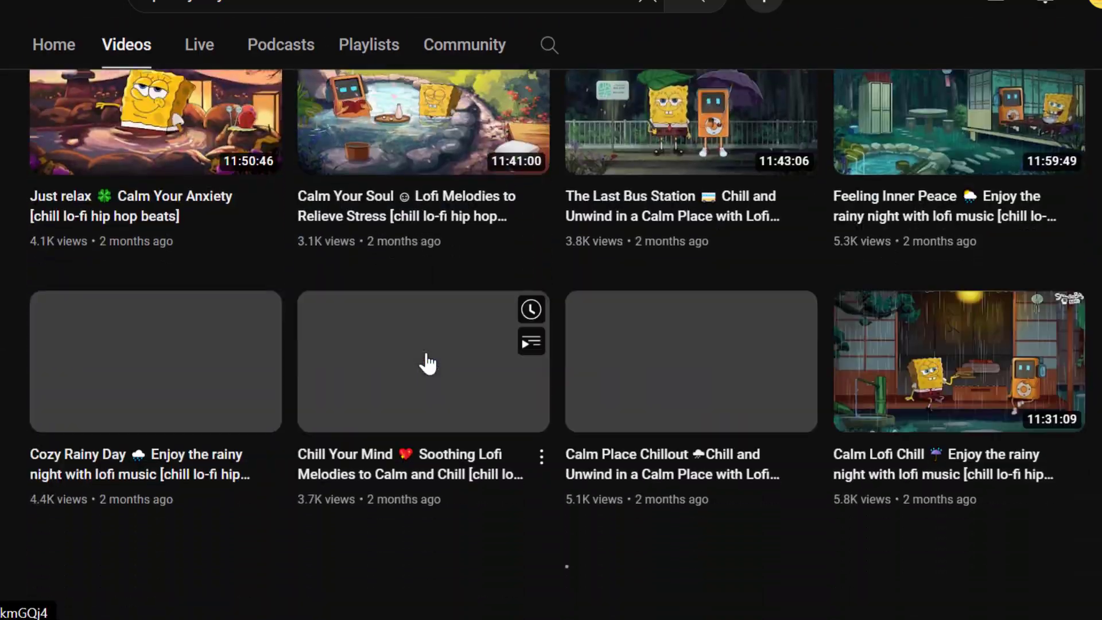
pyautogui.scroll(-3, 427, 364)
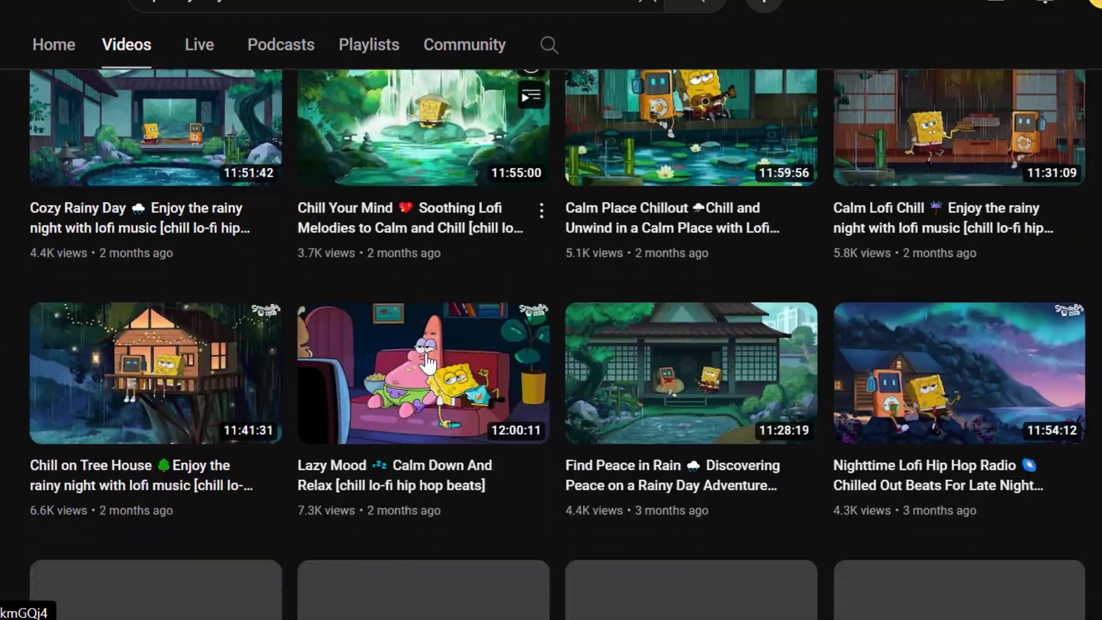
pyautogui.scroll(1, 428, 363)
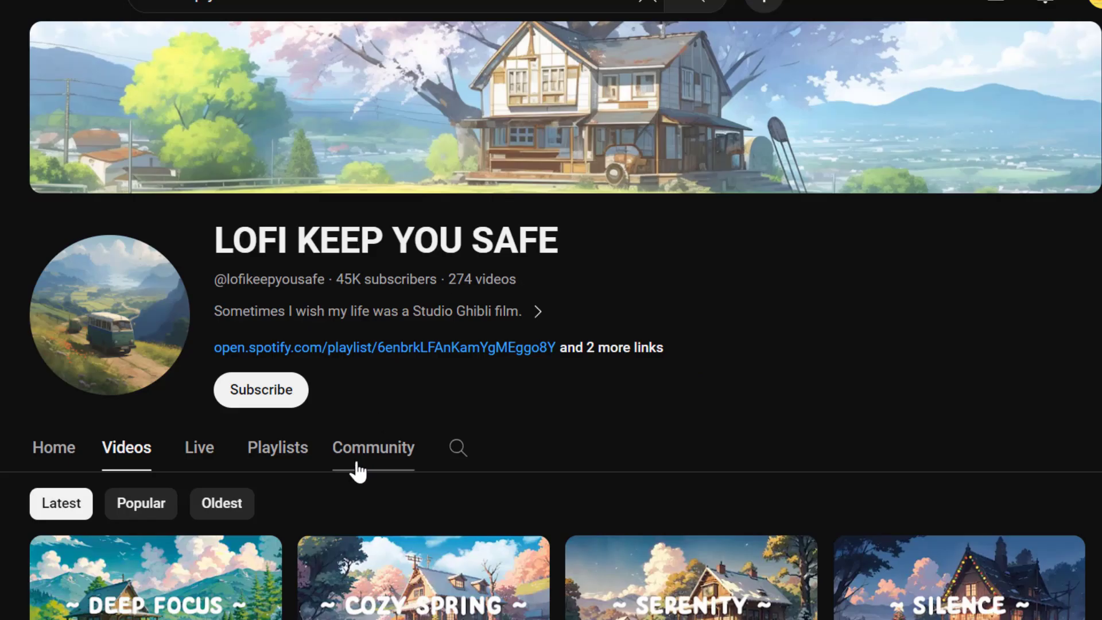
pyautogui.scroll(-15, 356, 474)
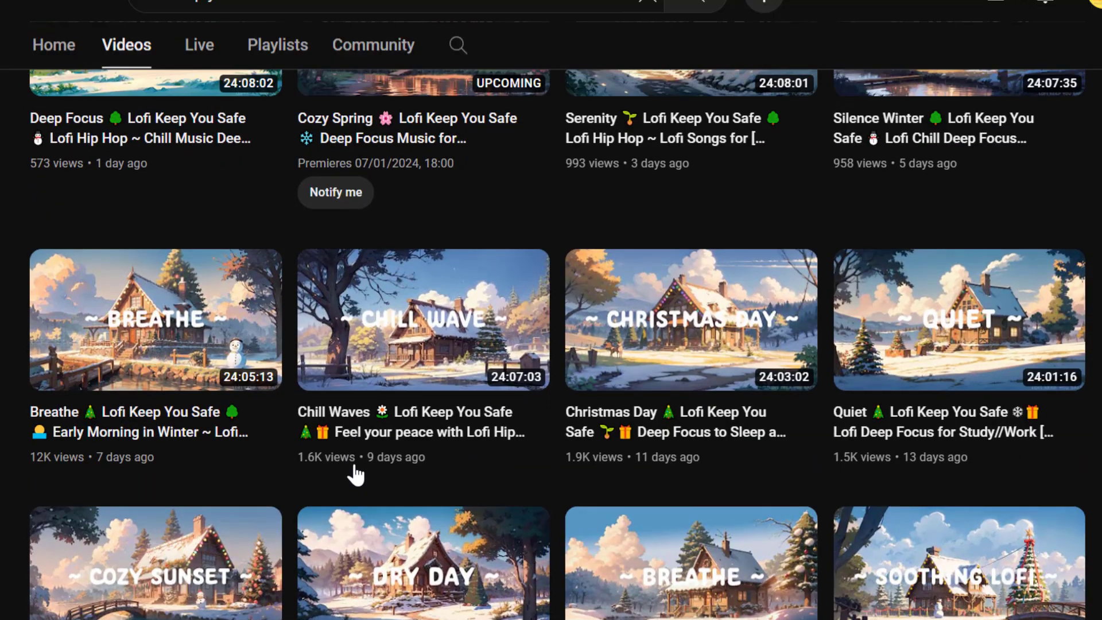
pyautogui.scroll(-5, 356, 475)
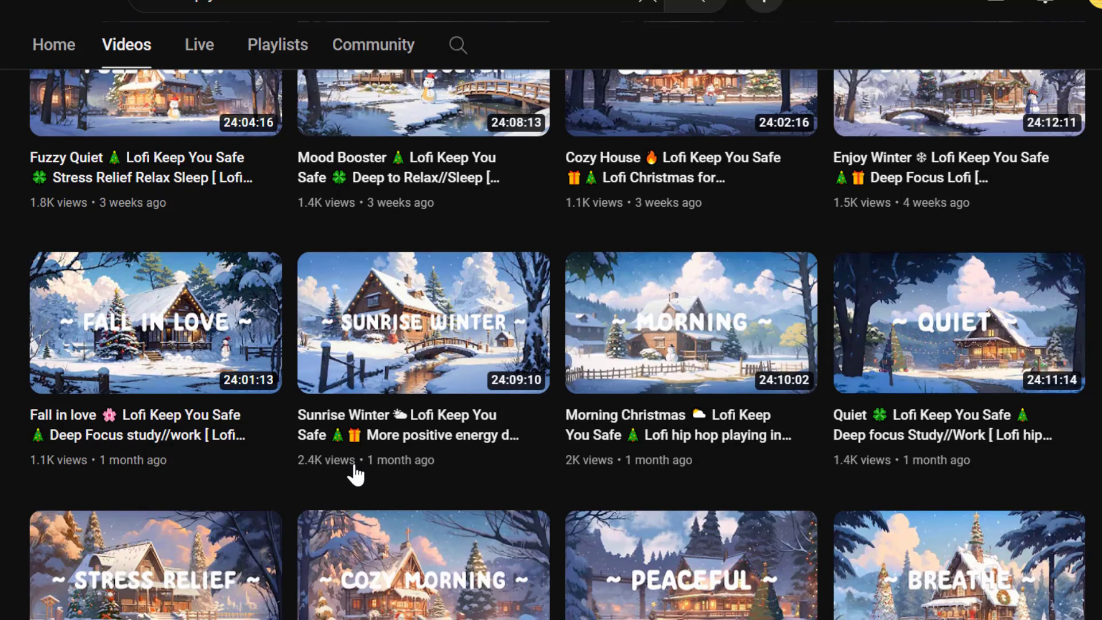
pyautogui.scroll(-8, 356, 475)
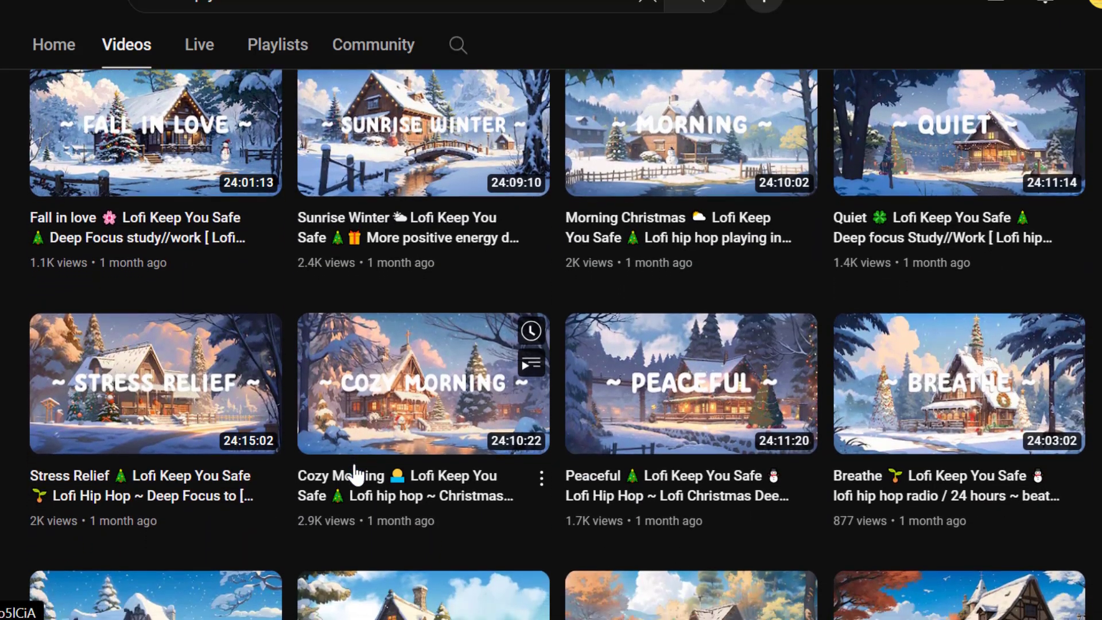
pyautogui.scroll(1, 356, 475)
pyautogui.scroll(-1, 356, 475)
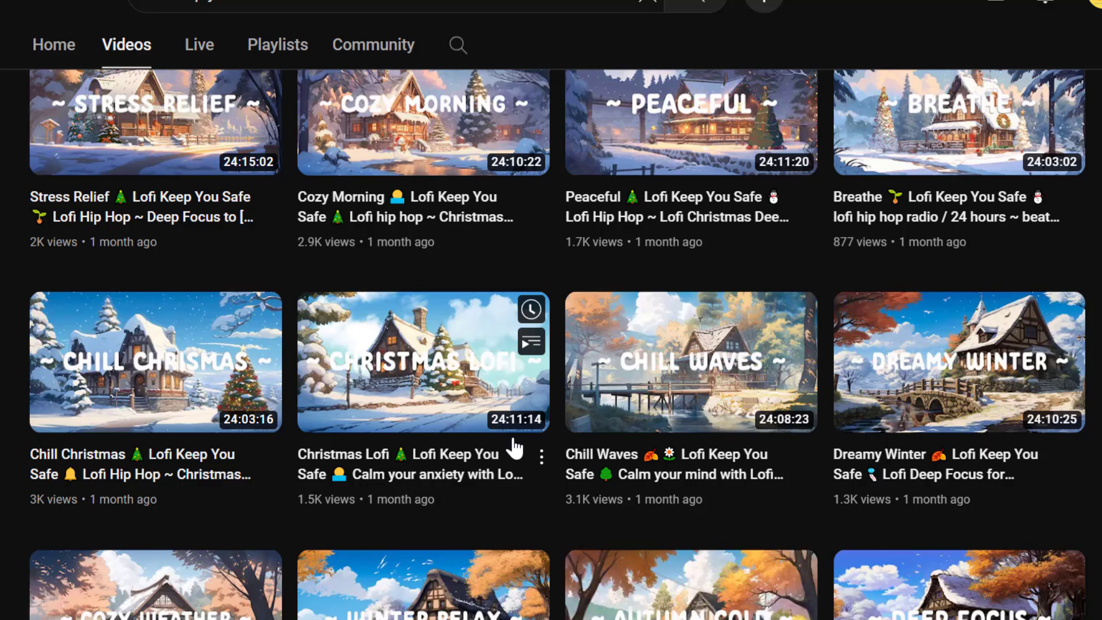
pyautogui.scroll(-5, 514, 448)
pyautogui.scroll(12, 514, 448)
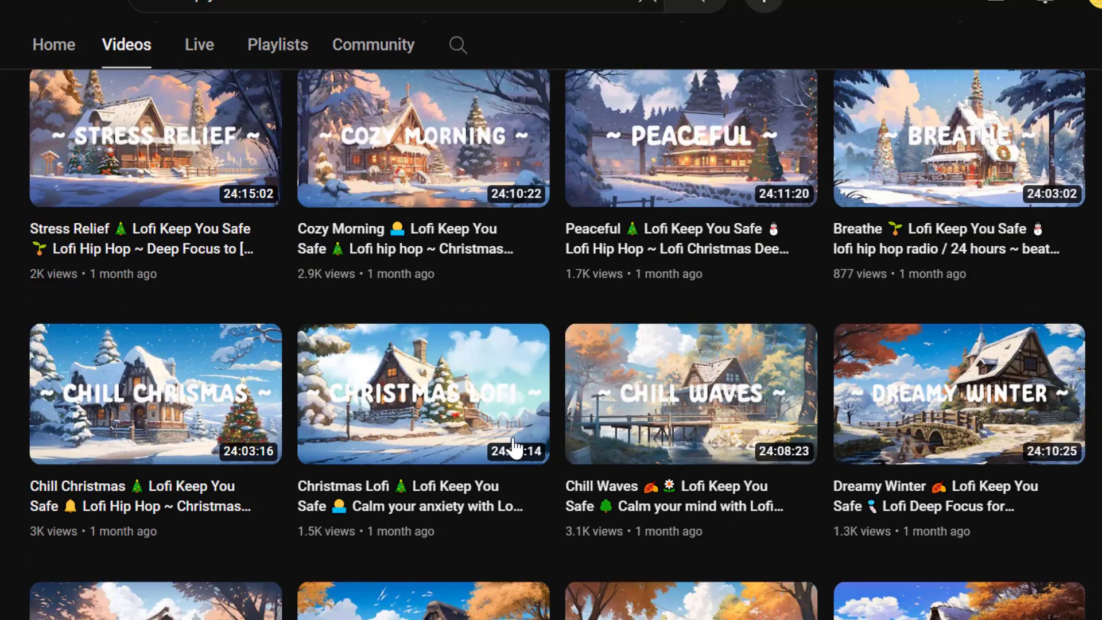
pyautogui.scroll(15, 512, 448)
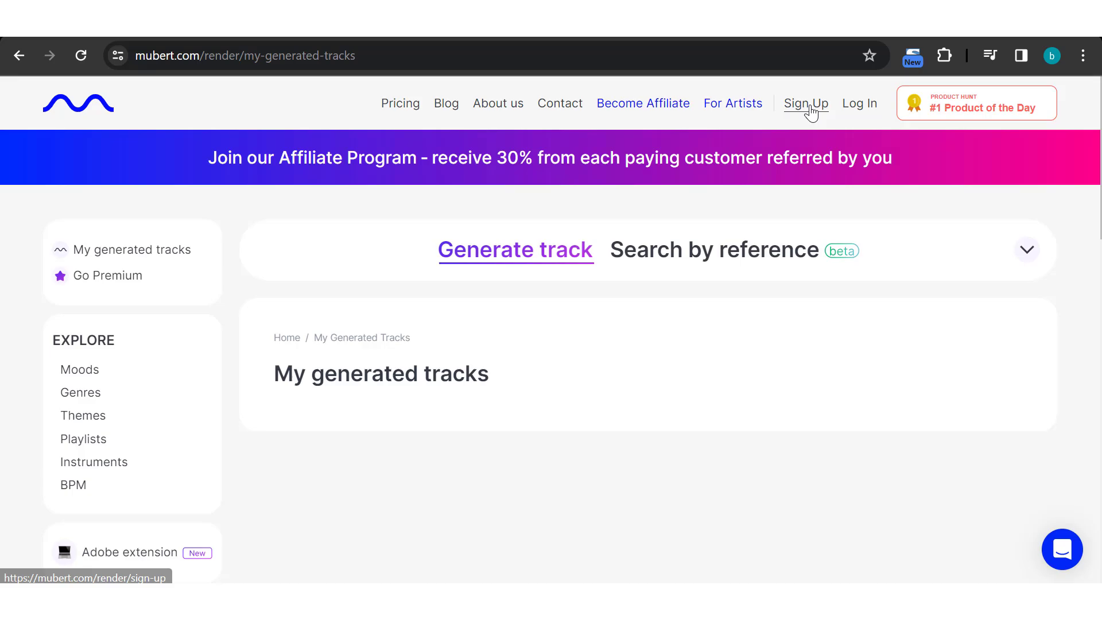
# Switch to Mubert and sign up for a free account using the listed Google account
pyautogui.click(810, 106)
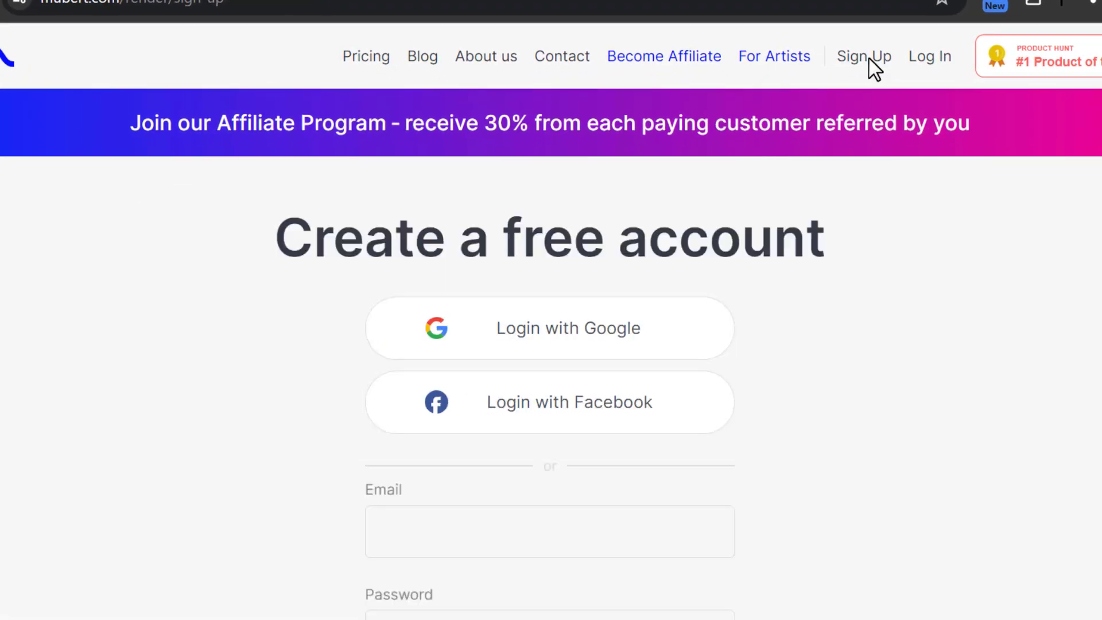
pyautogui.click(575, 351)
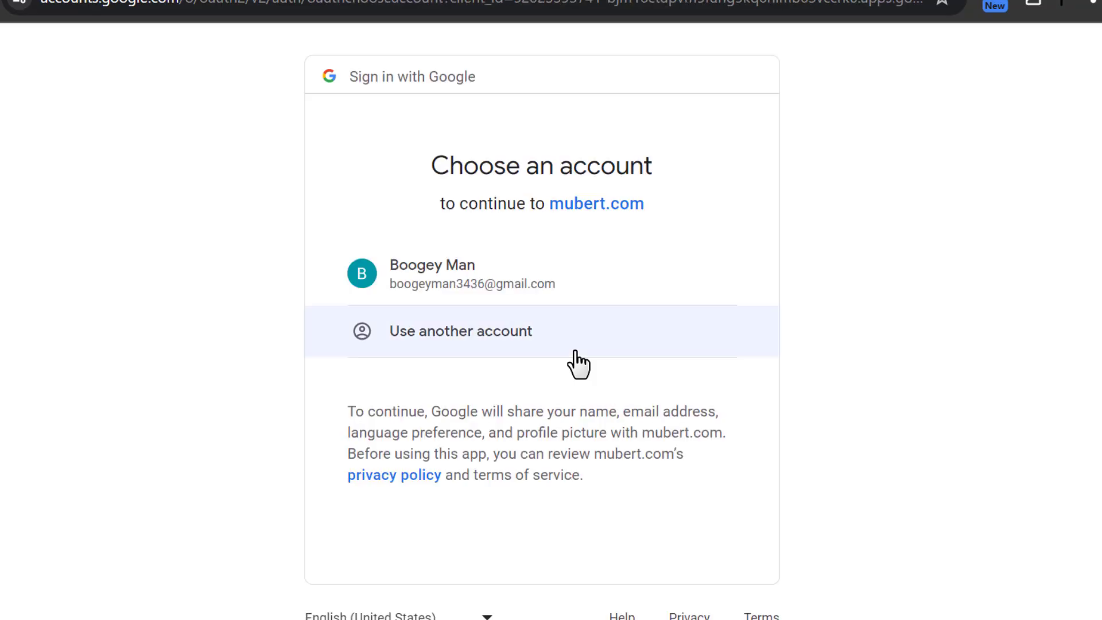
pyautogui.click(587, 297)
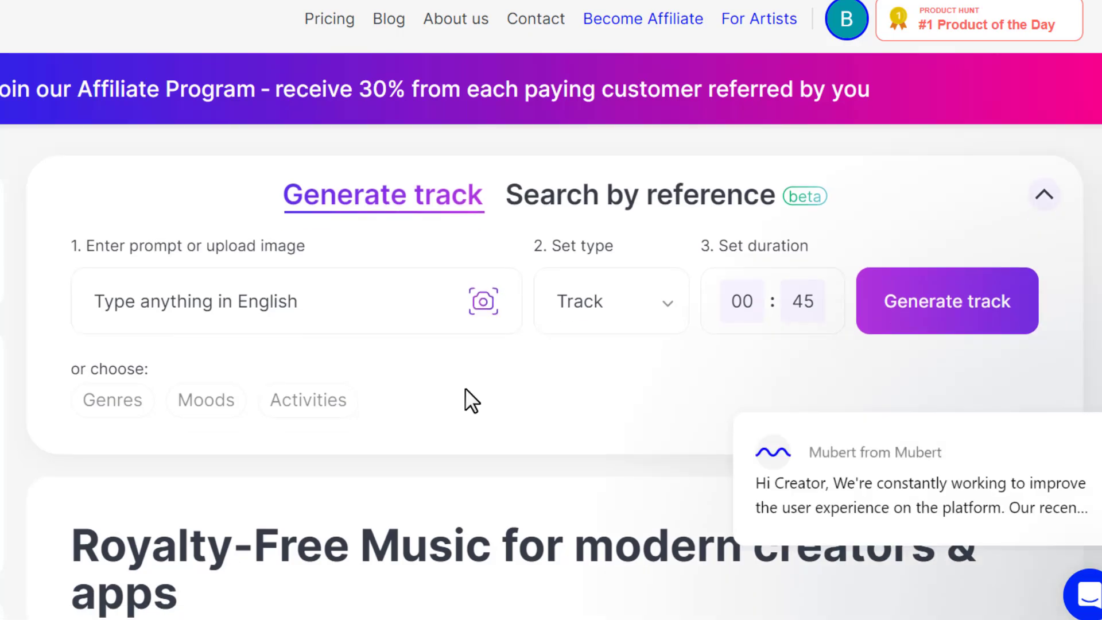
# Enter "A lofi track" as the prompt for the track to generate
pyautogui.click(308, 301)
pyautogui.scroll(1, 437, 373)
pyautogui.write('A ')
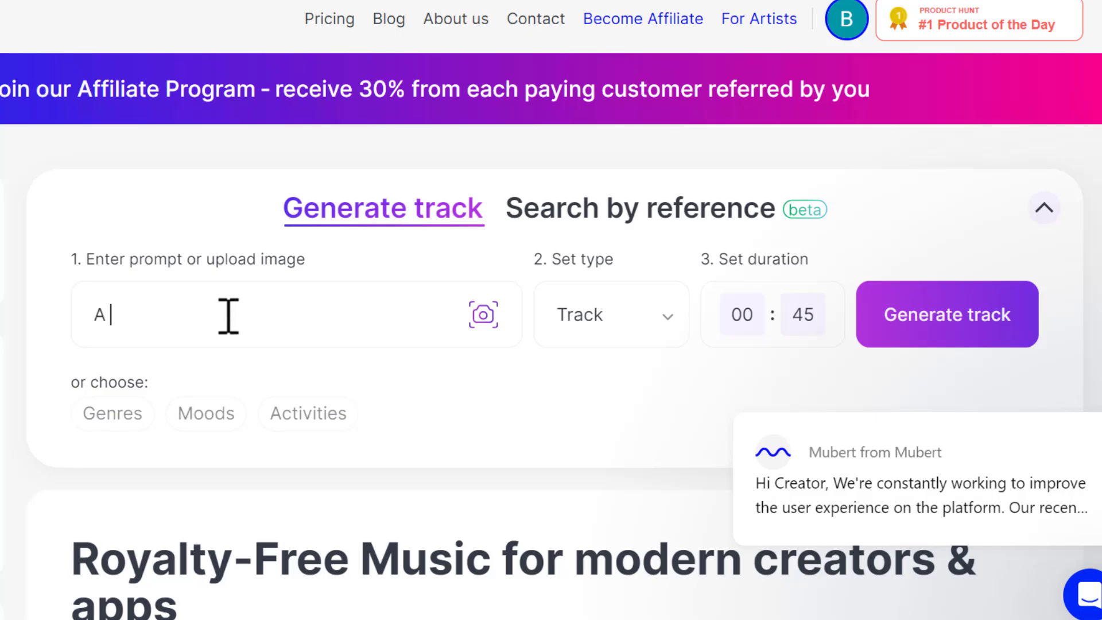
pyautogui.write('lofi track')
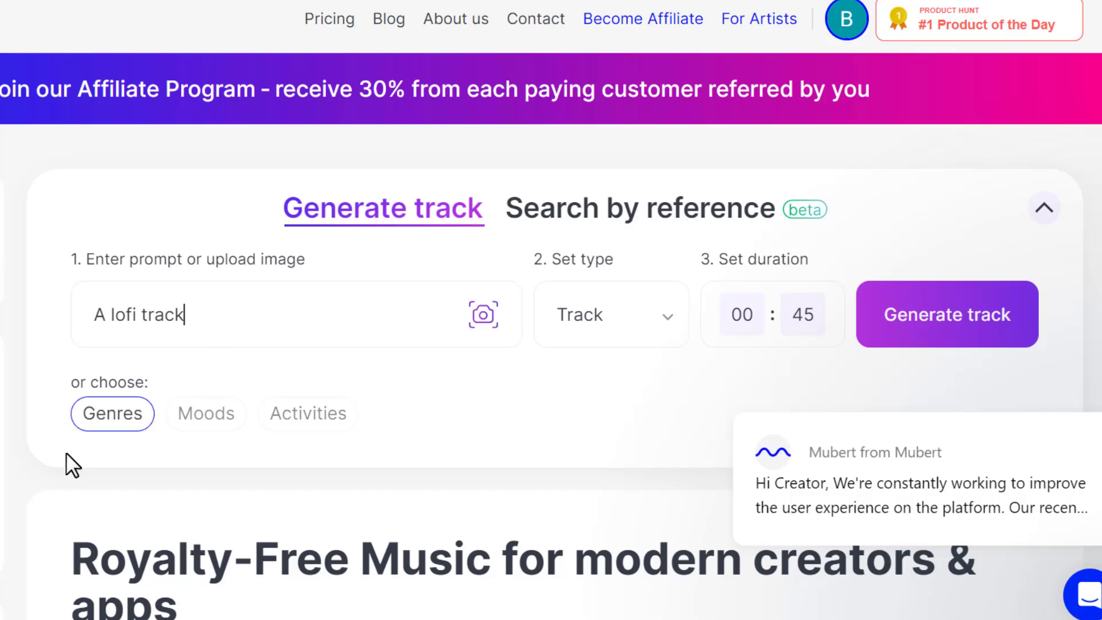
# Choose Ambient from the genres as the track prompt and replace it with the Calm mood
pyautogui.click(123, 409)
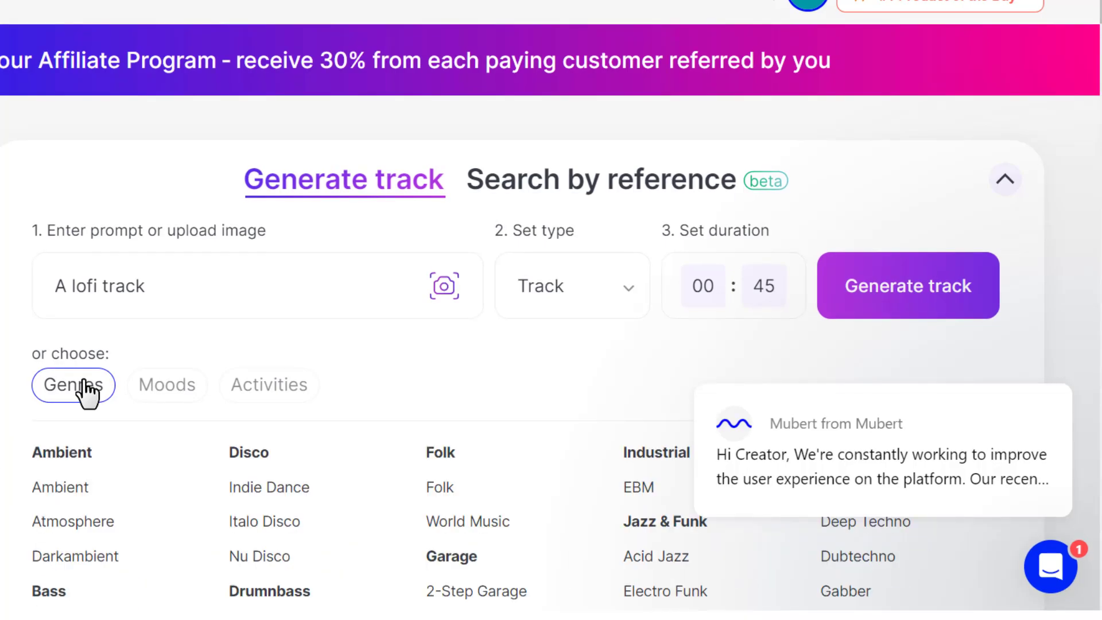
pyautogui.scroll(-5, 267, 350)
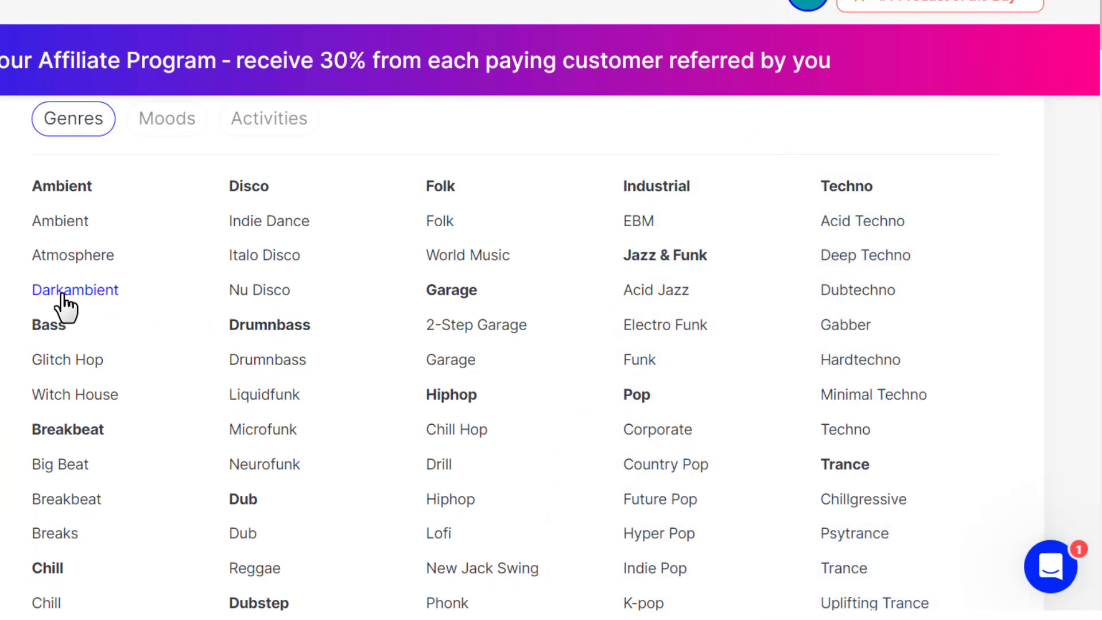
pyautogui.scroll(3, 65, 304)
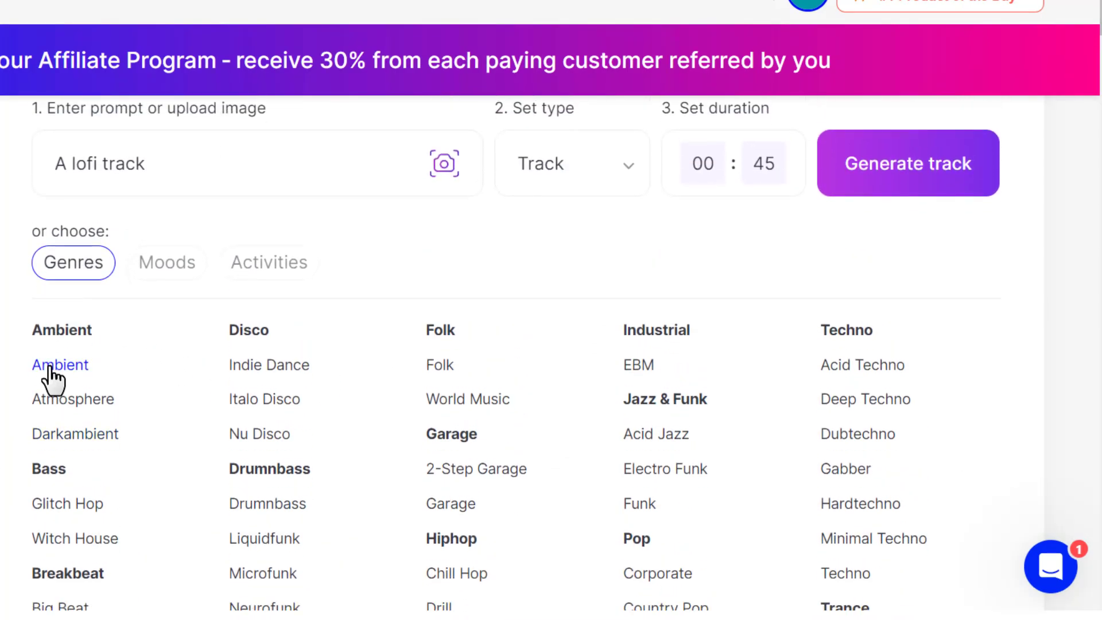
pyautogui.click(50, 367)
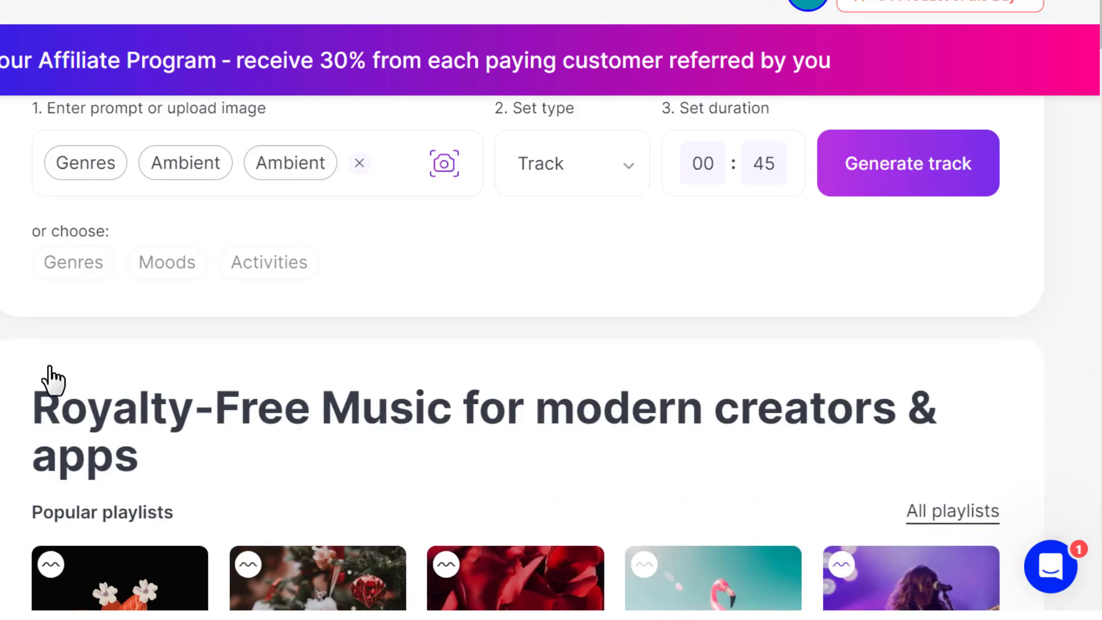
pyautogui.click(166, 262)
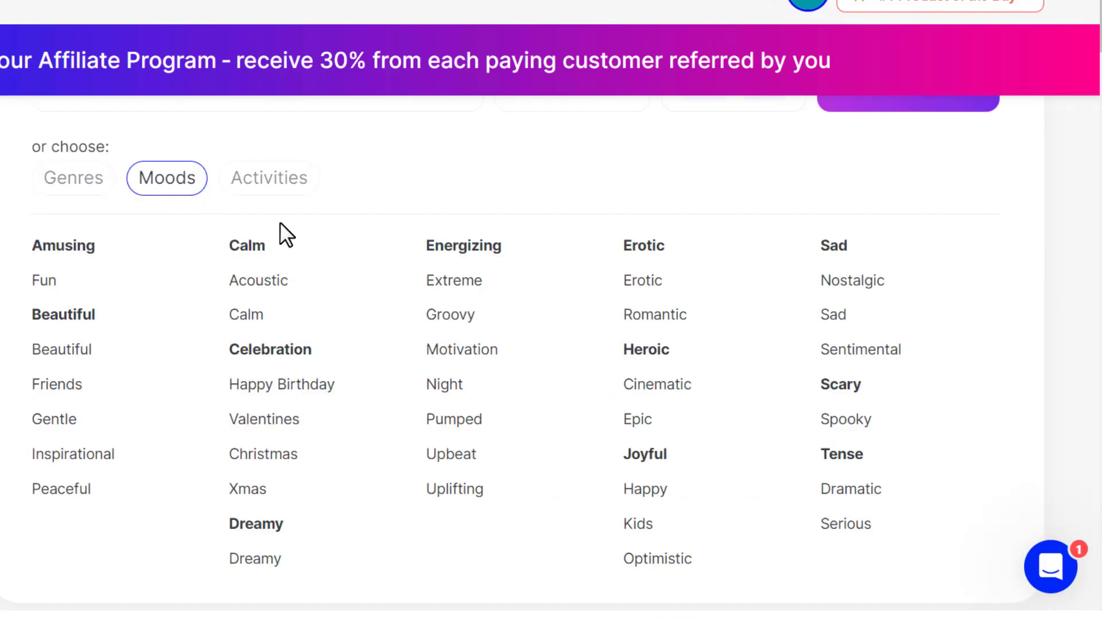
pyautogui.click(252, 315)
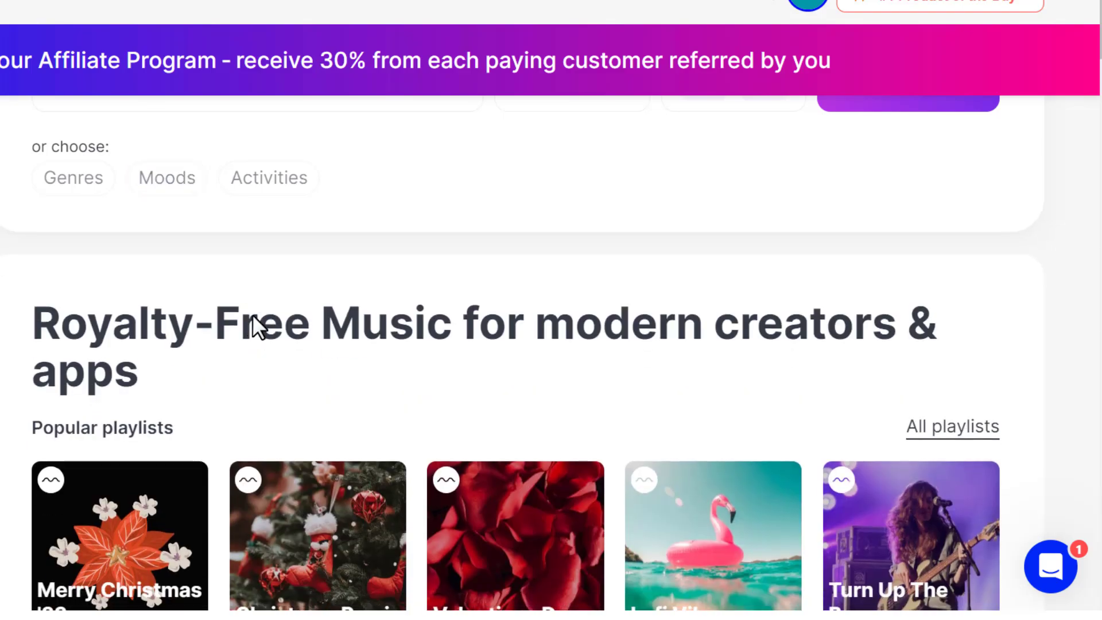
# Choose Nature from the Sleep activities as the basis for the generated track
pyautogui.click(275, 182)
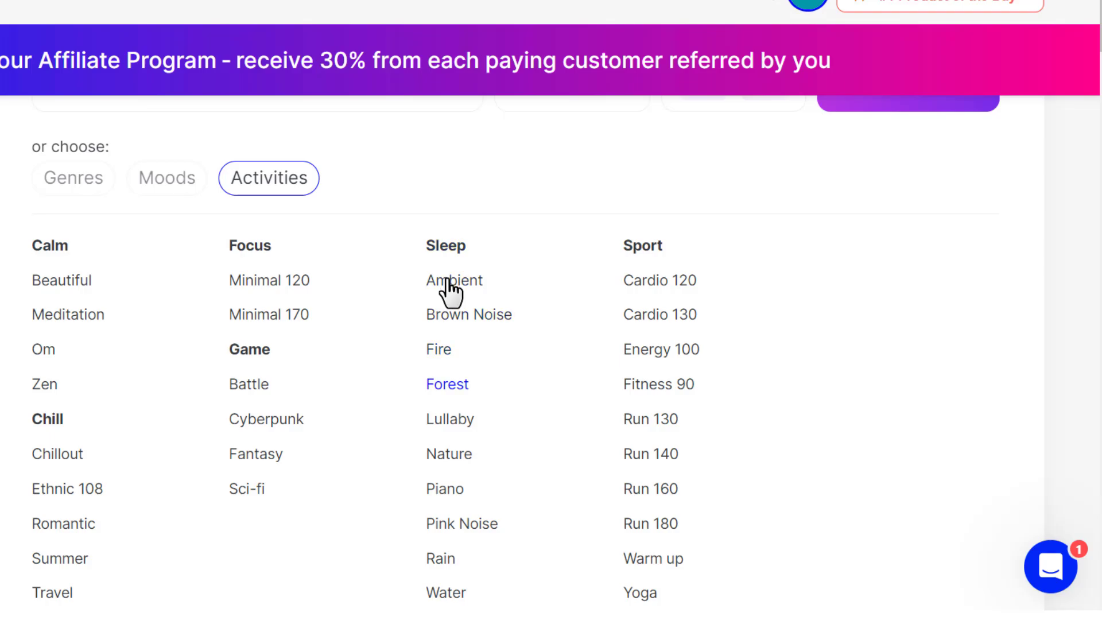
pyautogui.click(448, 453)
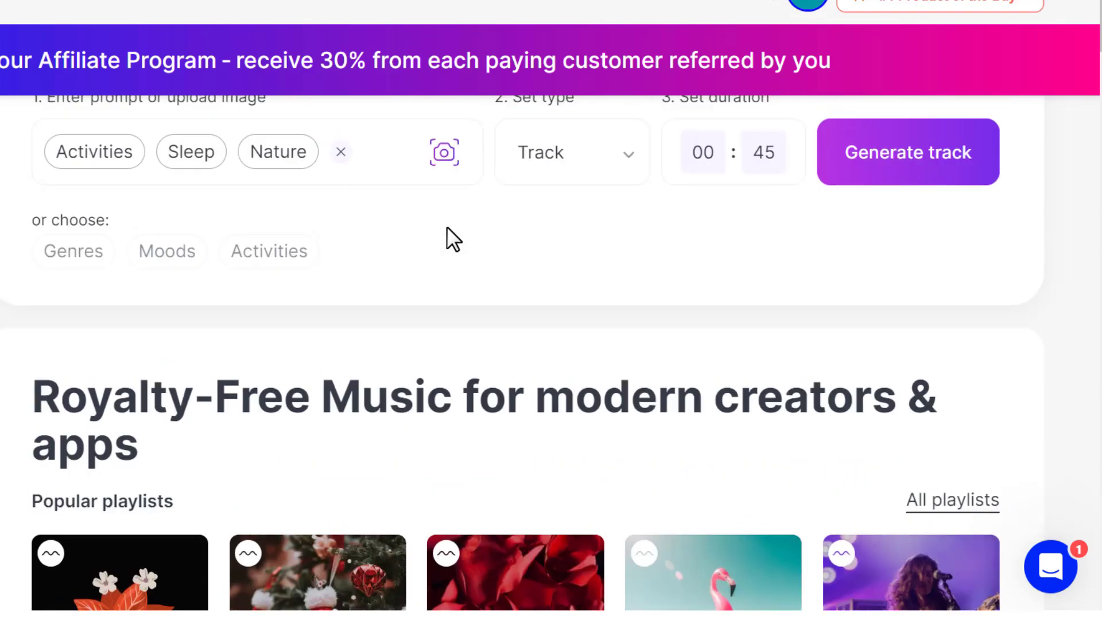
pyautogui.scroll(2, 447, 226)
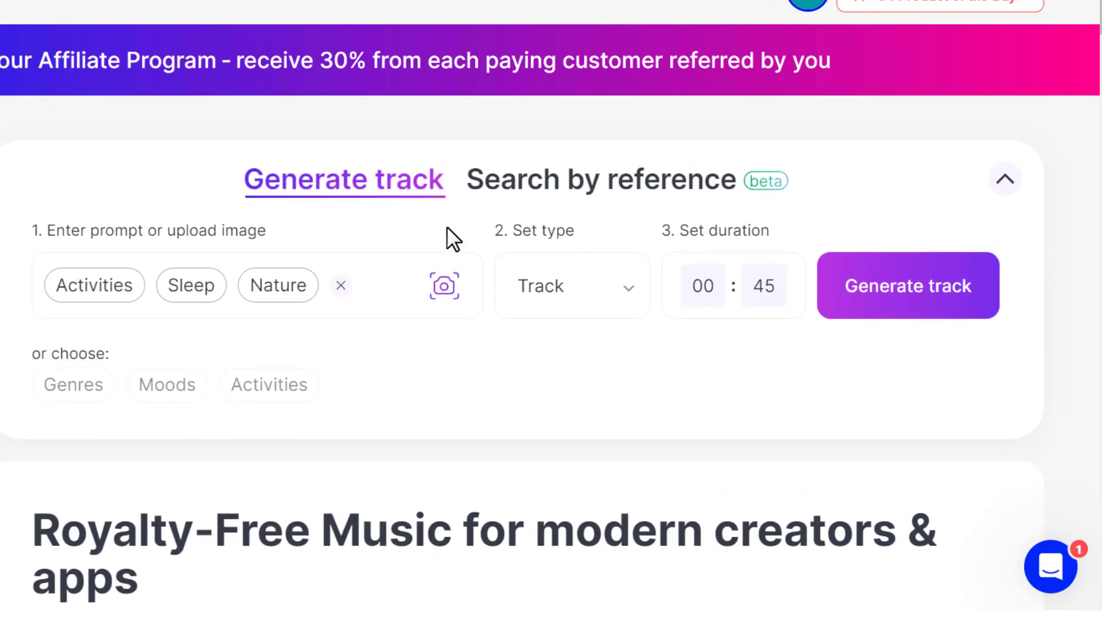
# Set the minutes of the track duration to 3
pyautogui.click(753, 318)
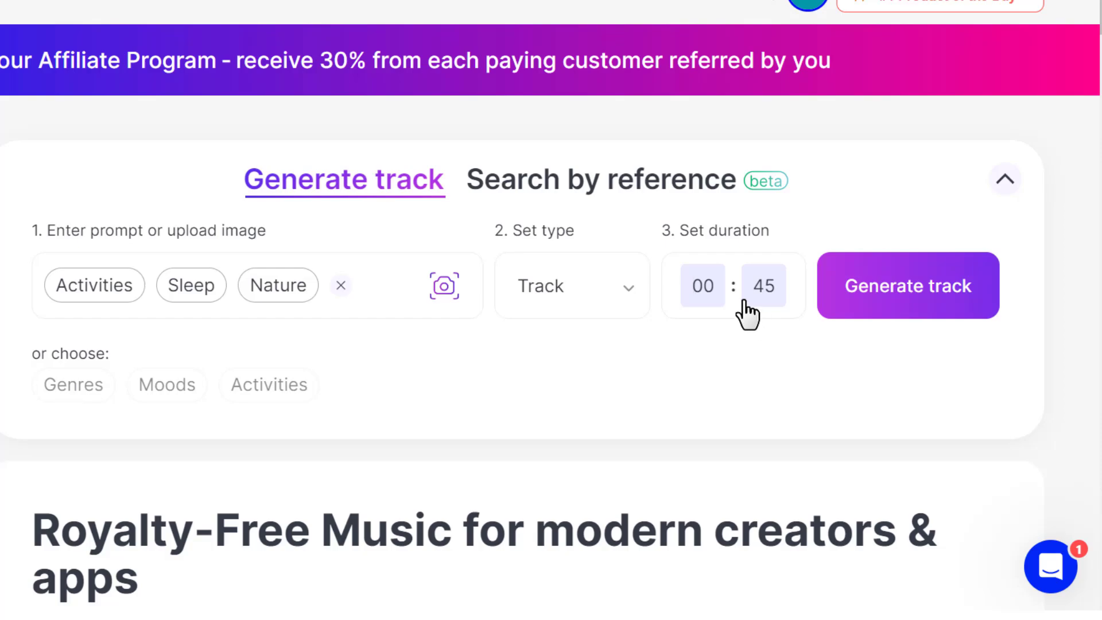
pyautogui.click(703, 290)
pyautogui.doubleClick(704, 287)
pyautogui.write('3')
pyautogui.click(704, 365)
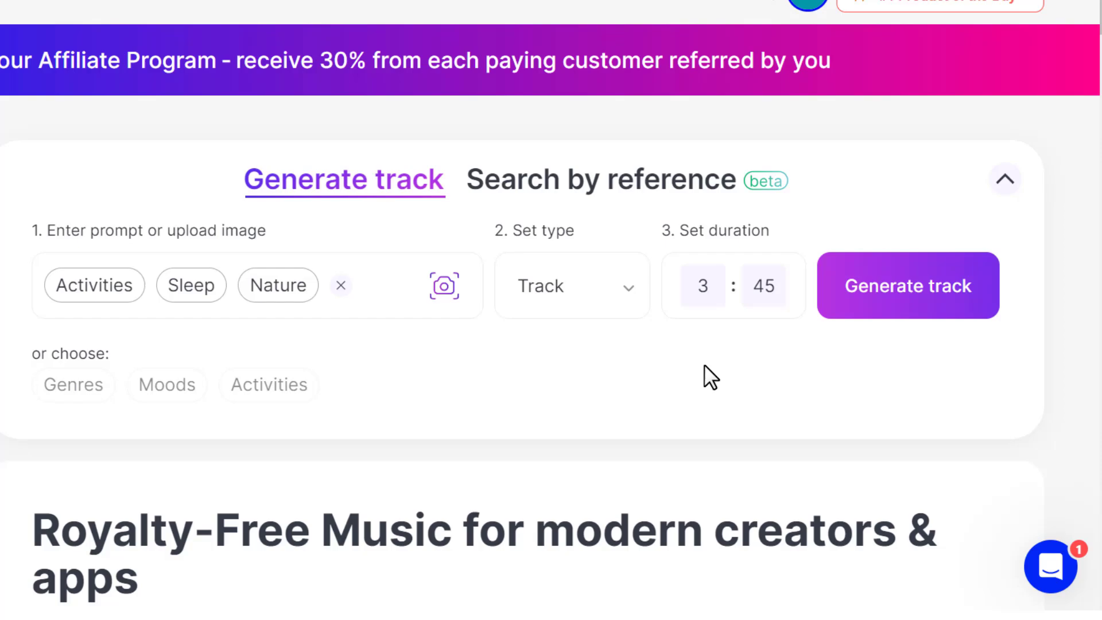
# Set the track type to Loop and generate the track
pyautogui.click(622, 289)
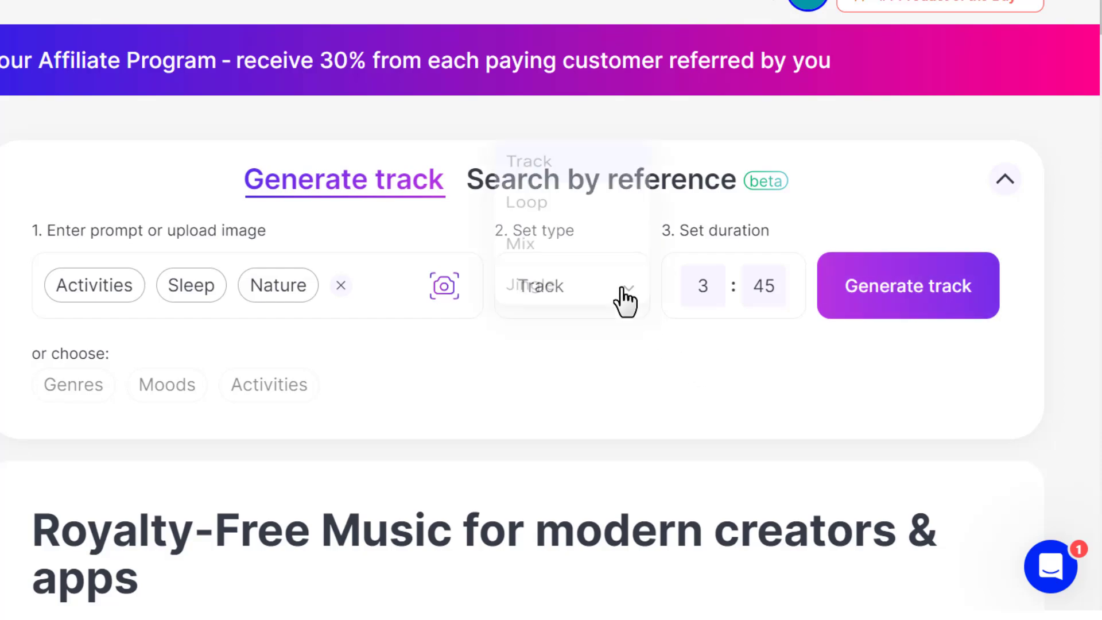
pyautogui.click(727, 383)
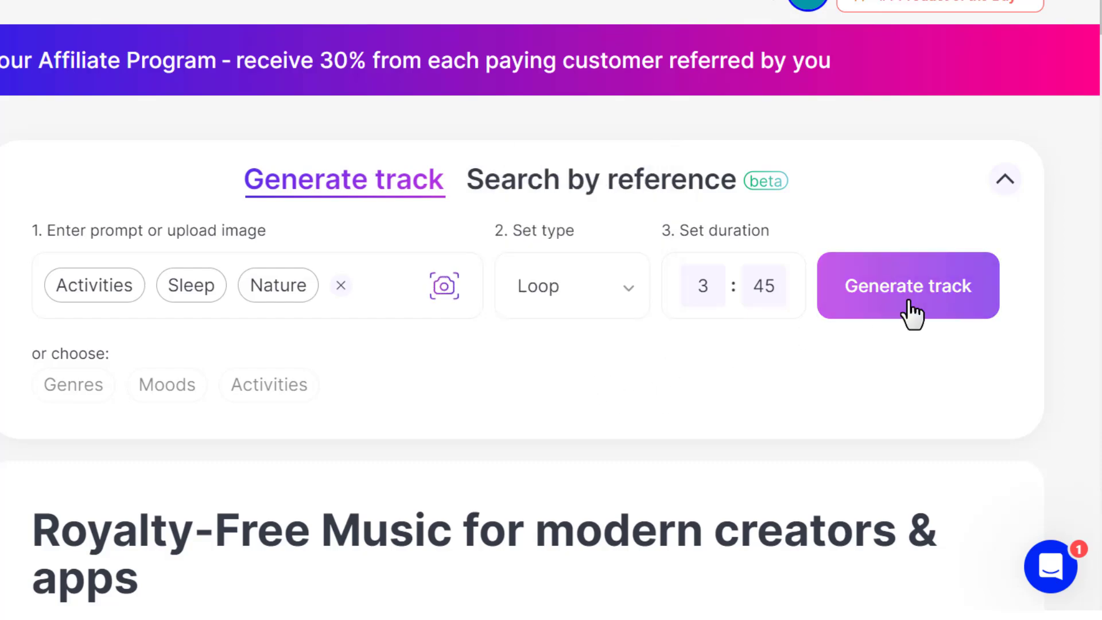
pyautogui.click(909, 302)
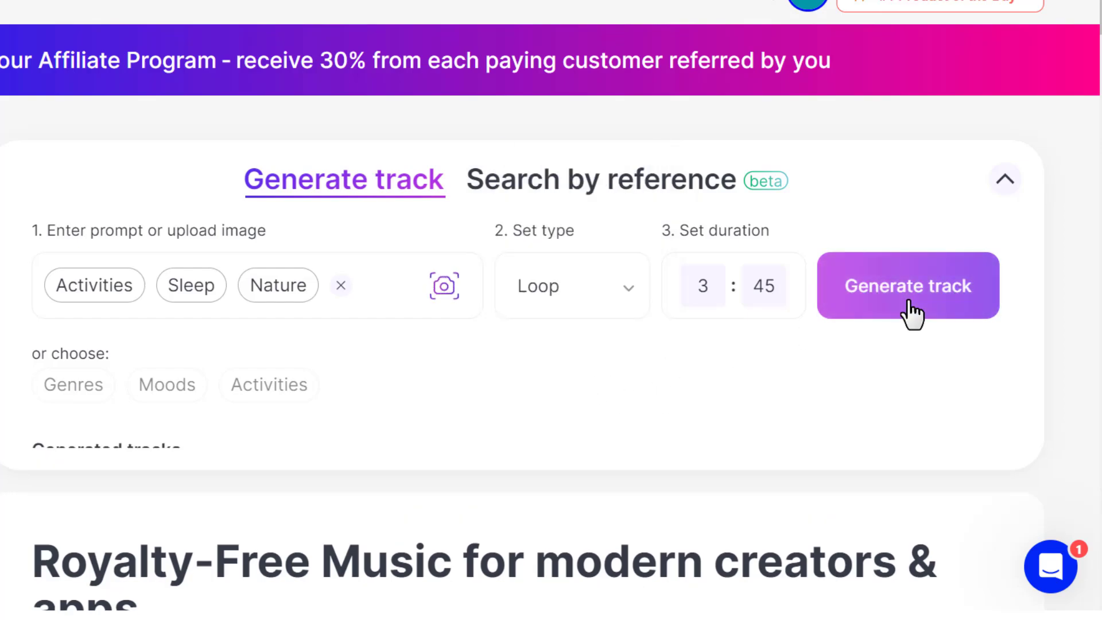
# Skip ahead in the generated Sleep Sounds Nature track to preview it and download it
pyautogui.scroll(-3, 749, 364)
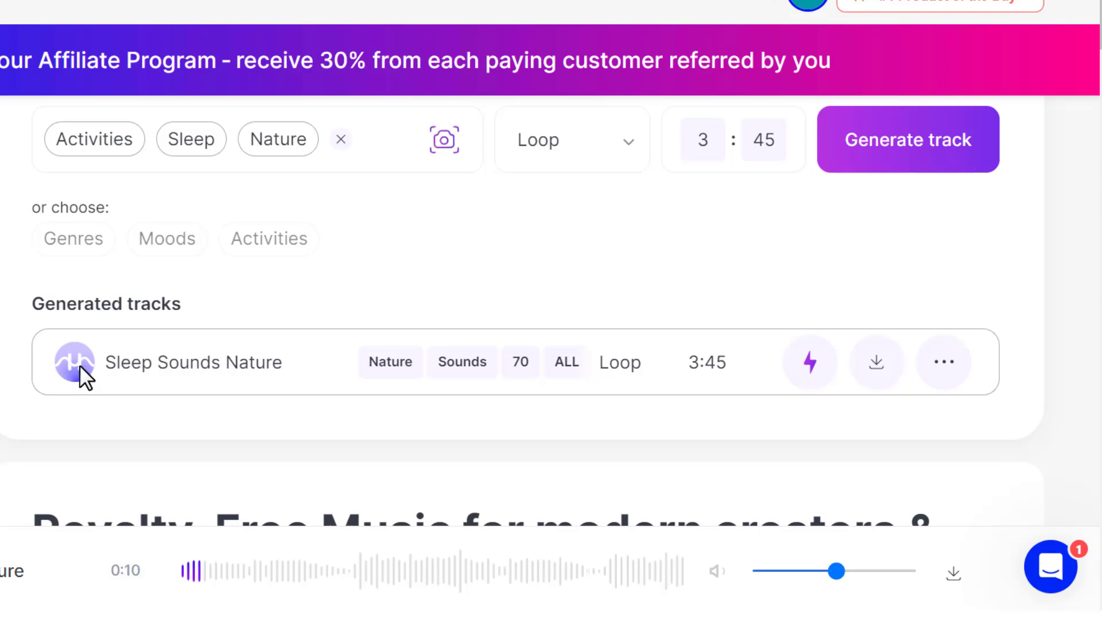
pyautogui.click(388, 571)
pyautogui.scroll(3, 779, 390)
pyautogui.scroll(-3, 780, 403)
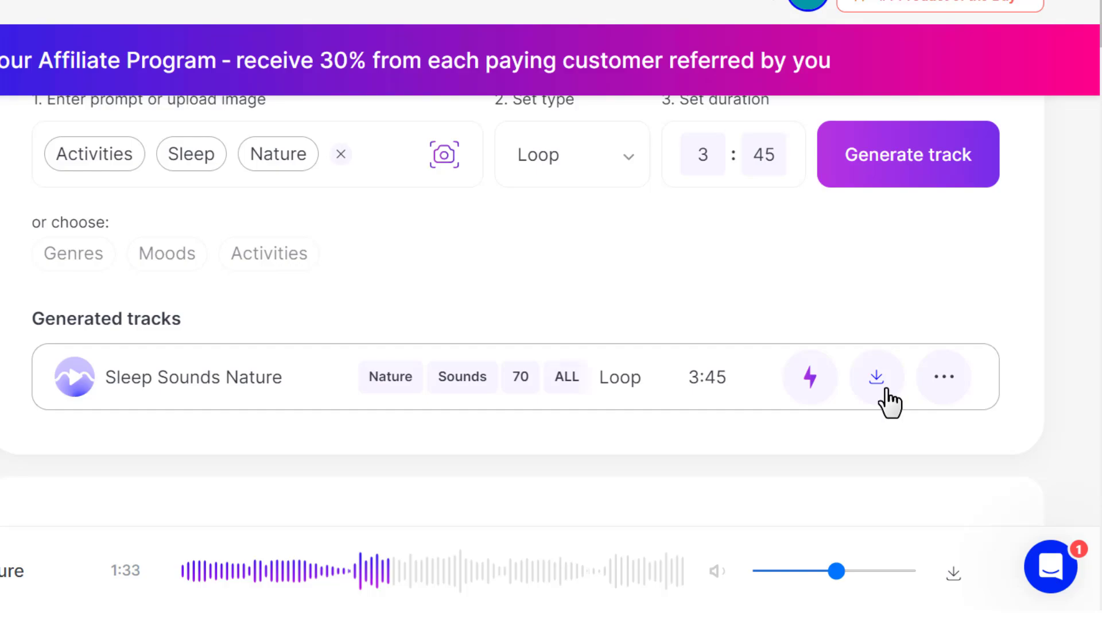
pyautogui.click(887, 390)
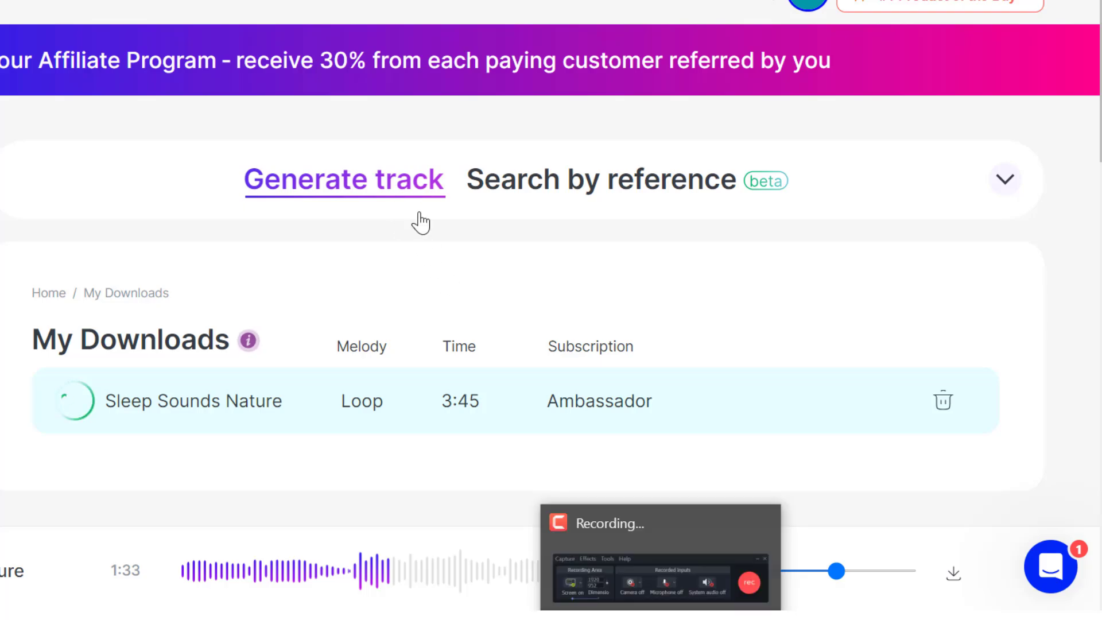
# Reopen the track generation form and enter "Lofi" as the prompt
pyautogui.click(396, 192)
pyautogui.write('L')
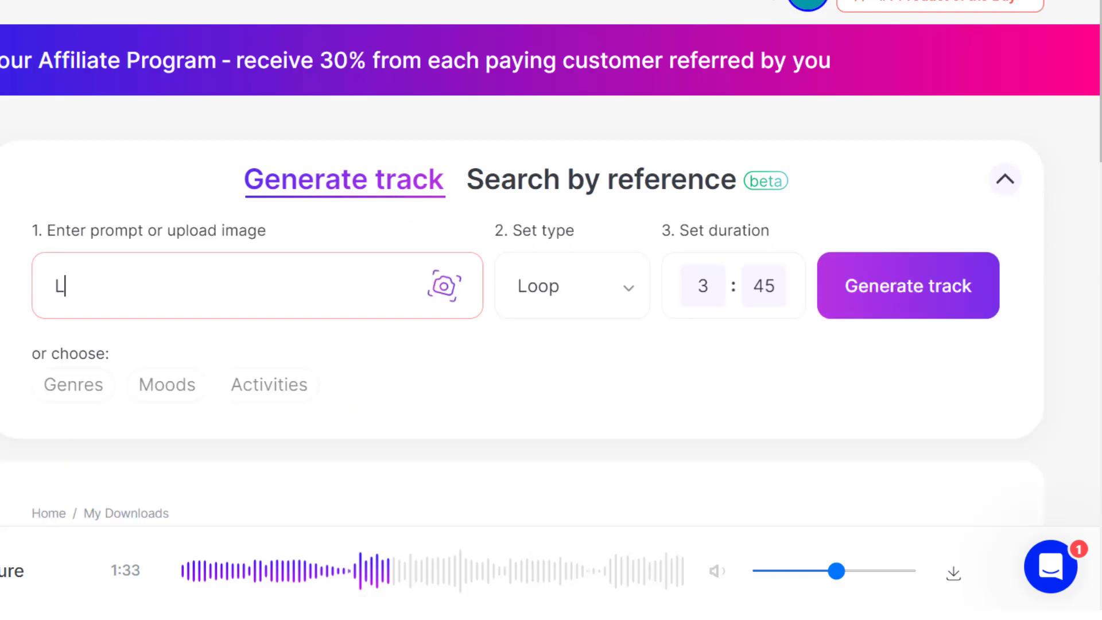
pyautogui.write('ofi')
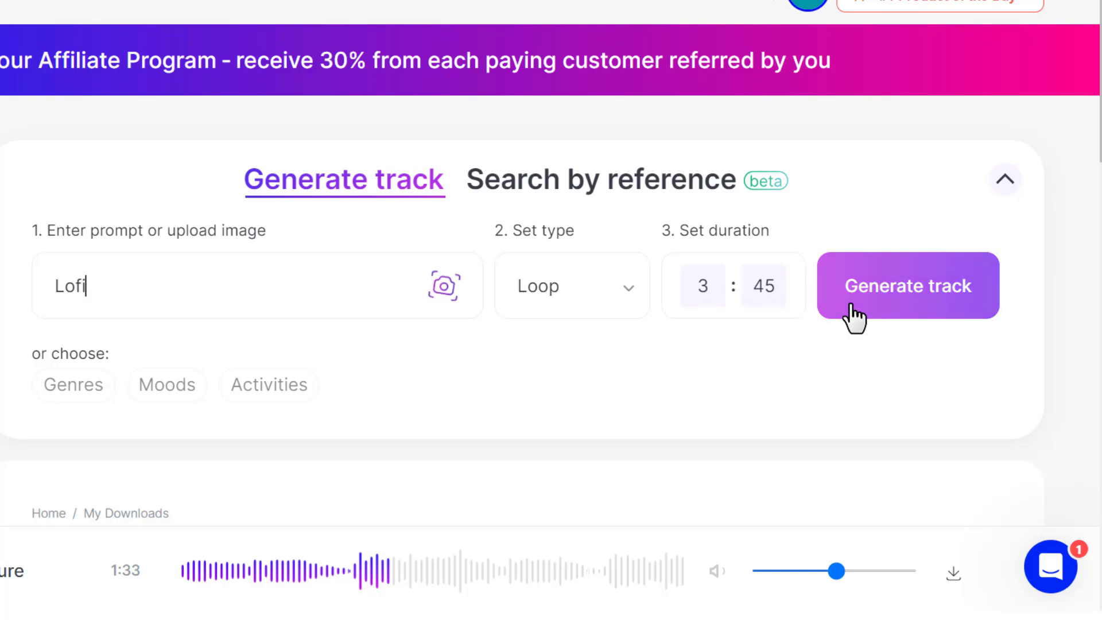
# Set the duration's minutes to 4 and generate the Lofi track
pyautogui.moveTo(713, 287); pyautogui.dragTo(690, 289)
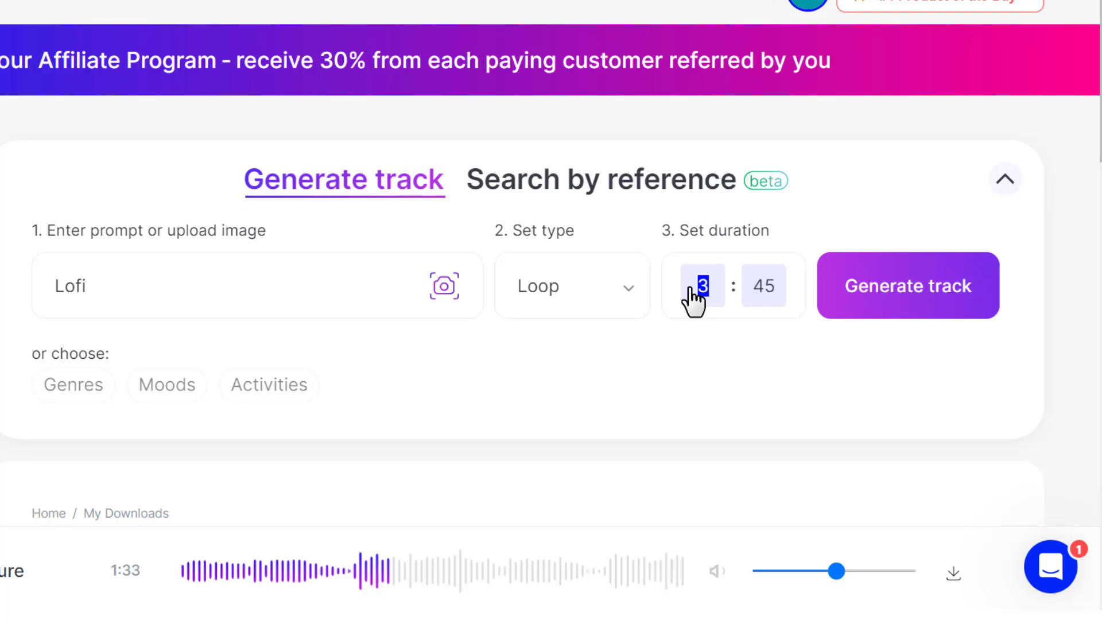
pyautogui.write('4')
pyautogui.press('Return')
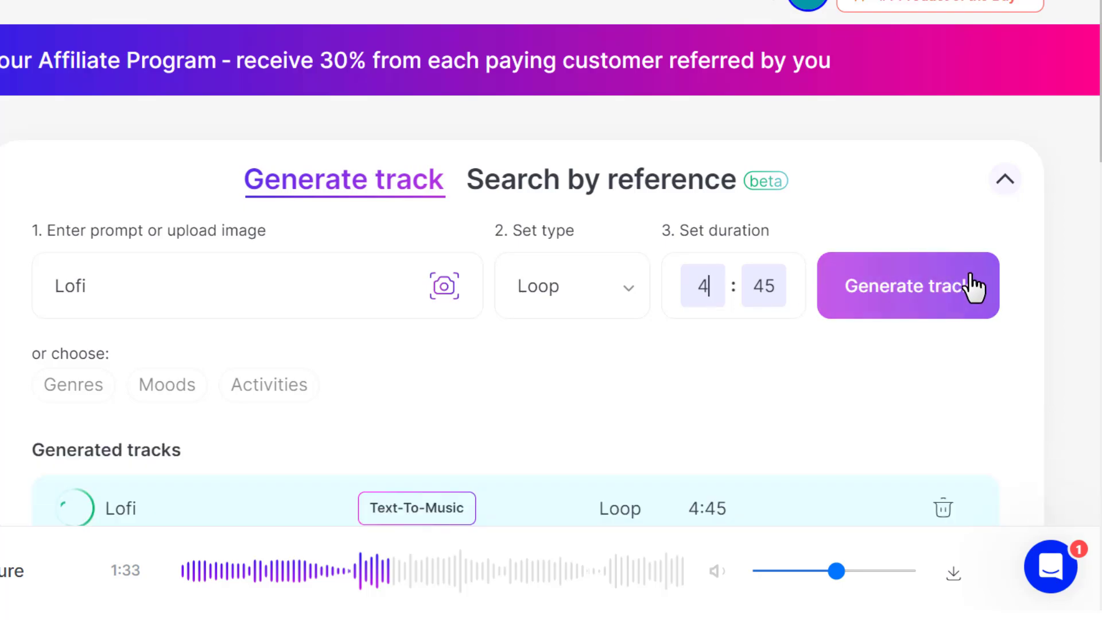
# Play the newly generated Lofi track in the generated tracks list and download it
pyautogui.scroll(-4, 667, 361)
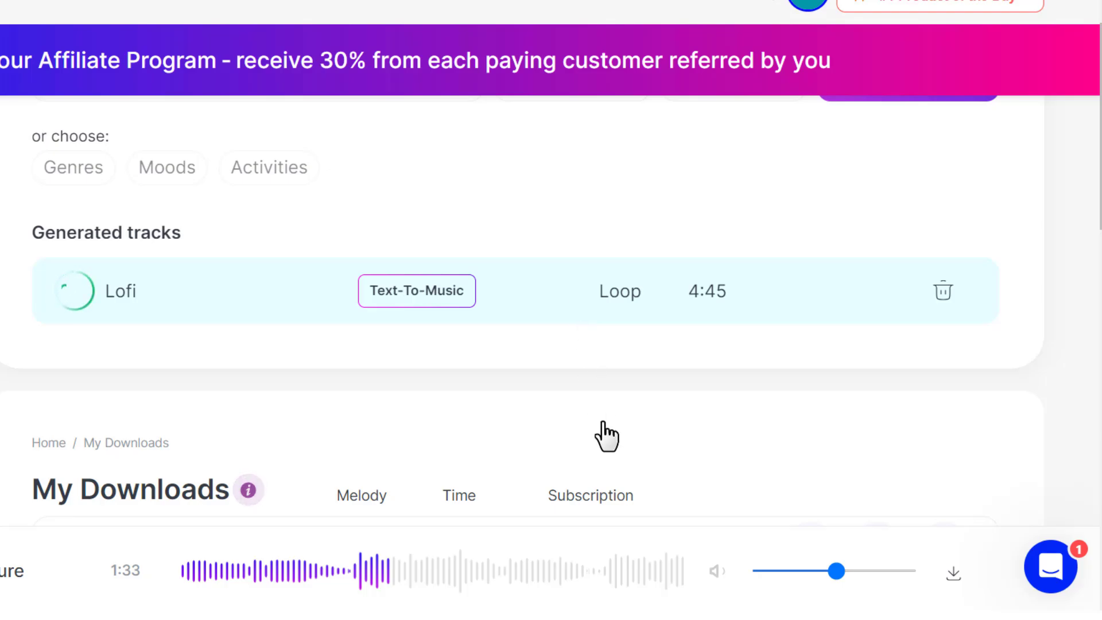
pyautogui.click(75, 448)
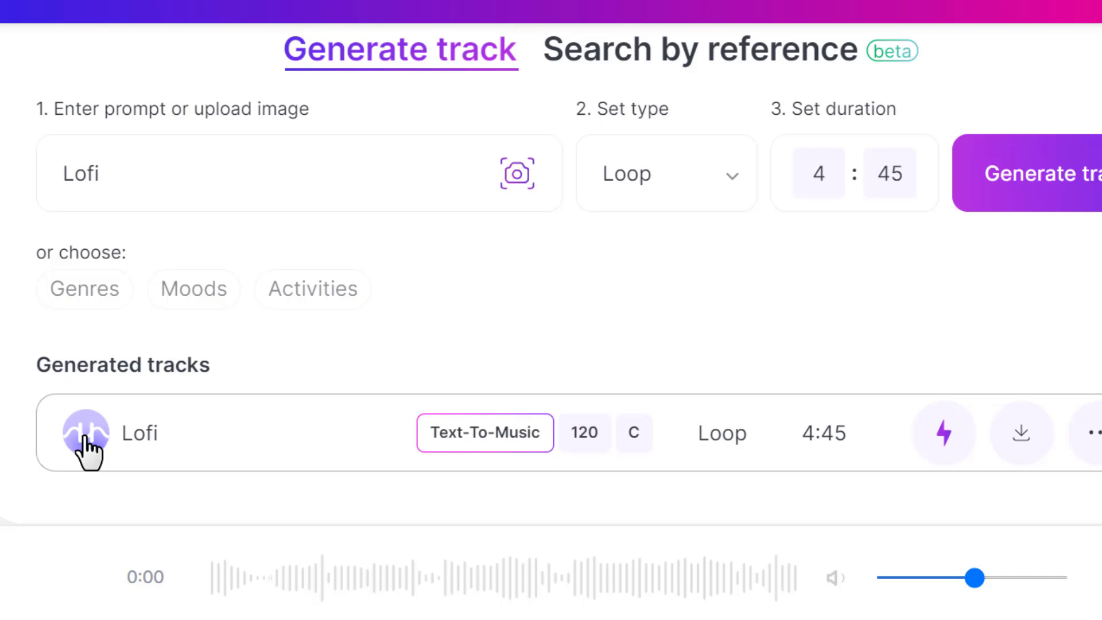
pyautogui.click(86, 436)
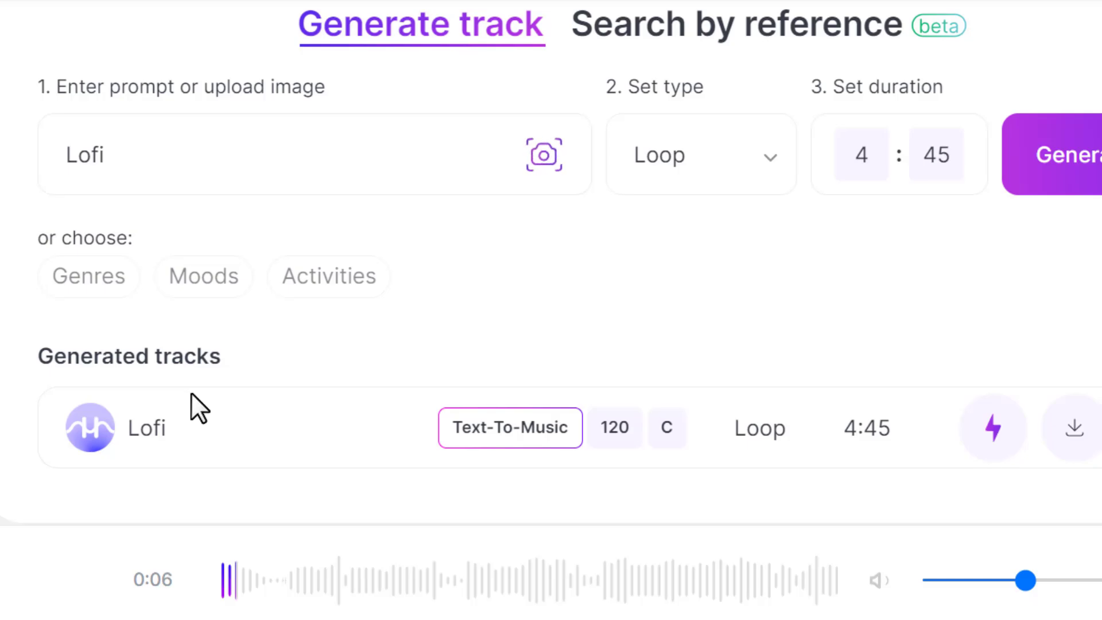
pyautogui.click(1074, 435)
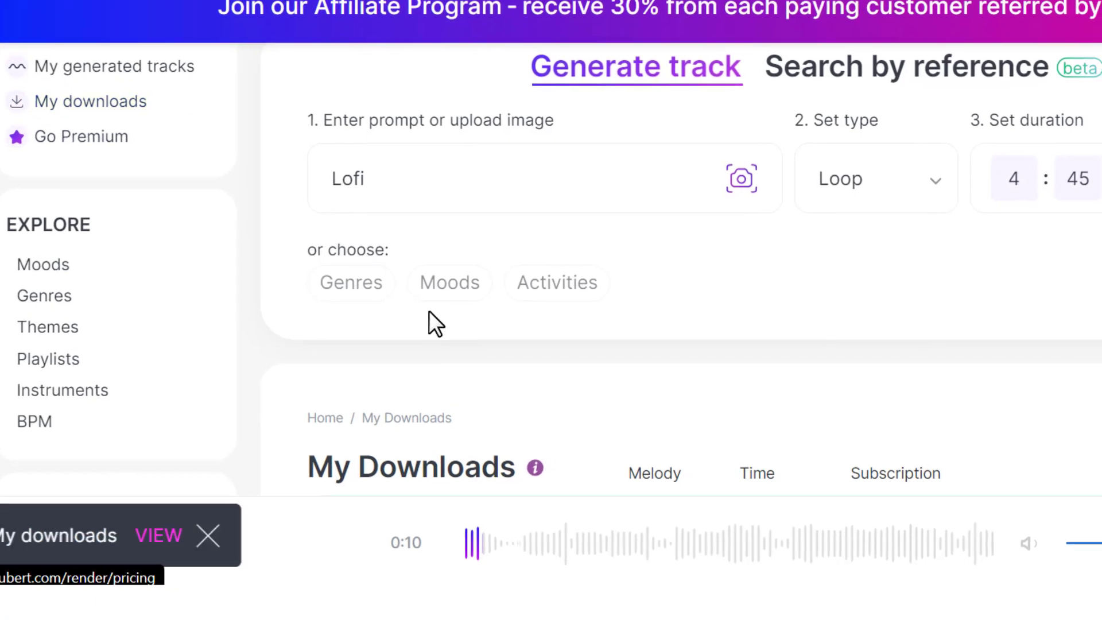
# Start downloading Sleep Sounds Nature from My Downloads, keep YouTube as the channel platform and place the cursor in the channel link field
pyautogui.scroll(-4, 542, 377)
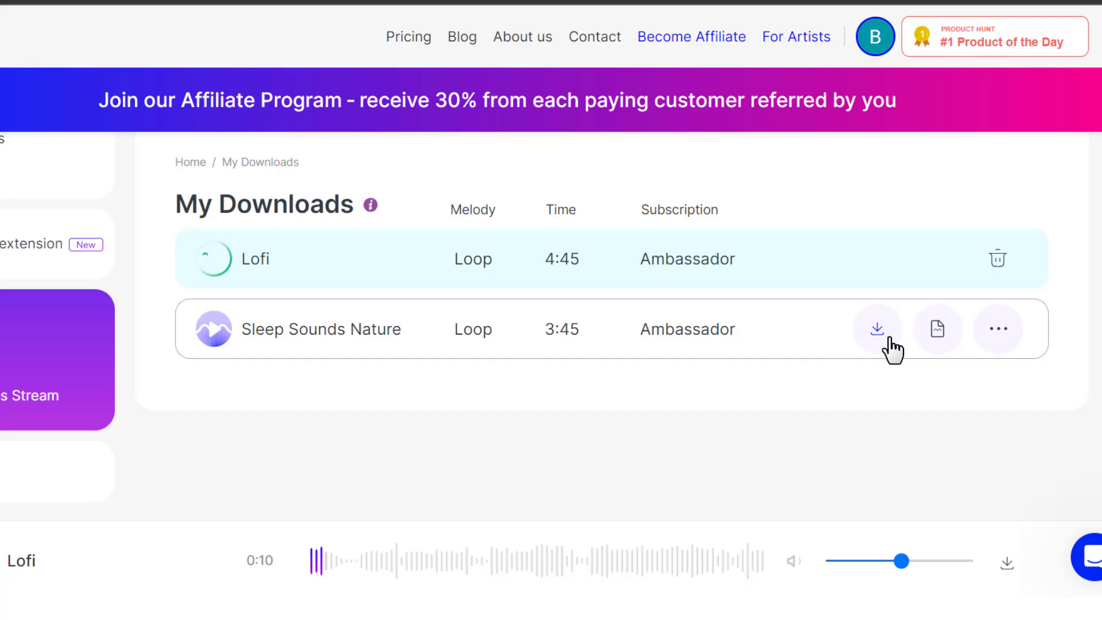
pyautogui.click(887, 339)
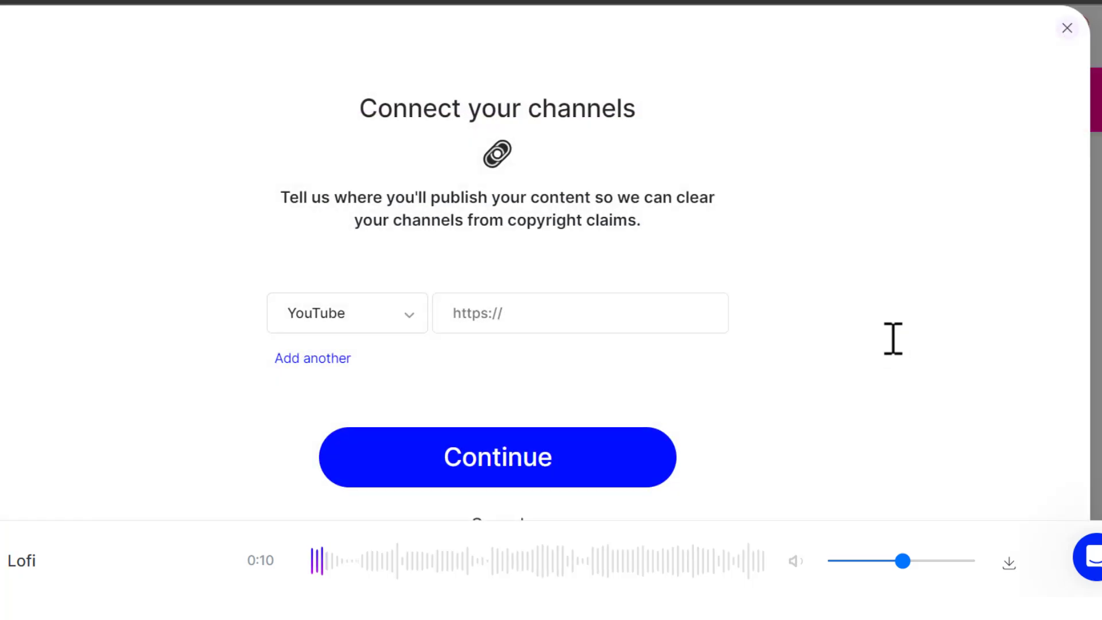
pyautogui.click(539, 321)
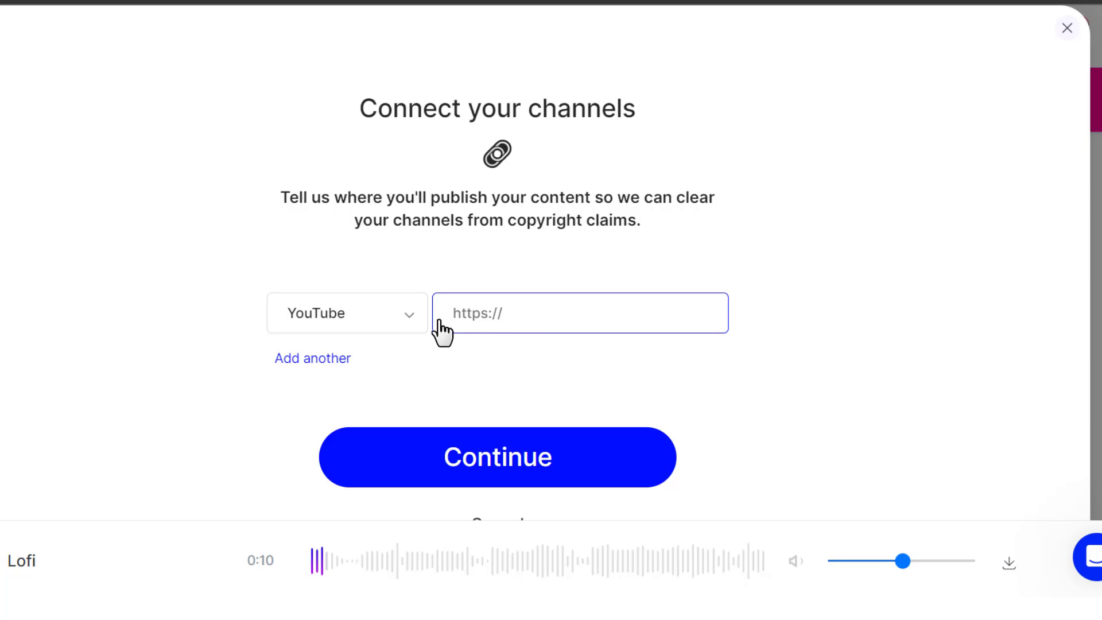
pyautogui.click(410, 324)
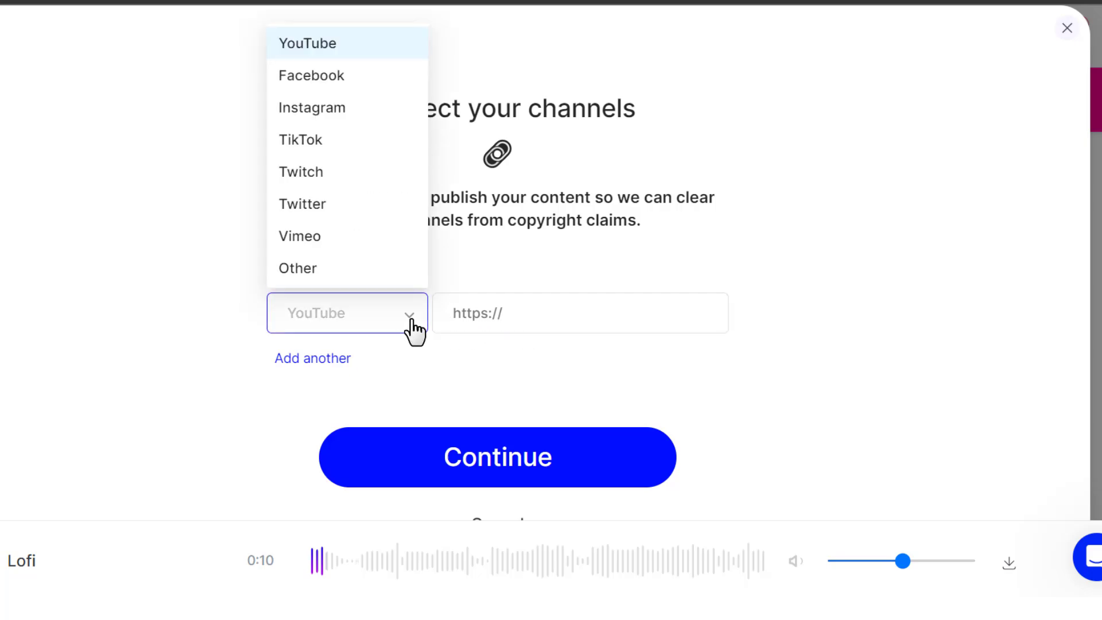
pyautogui.press('Return')
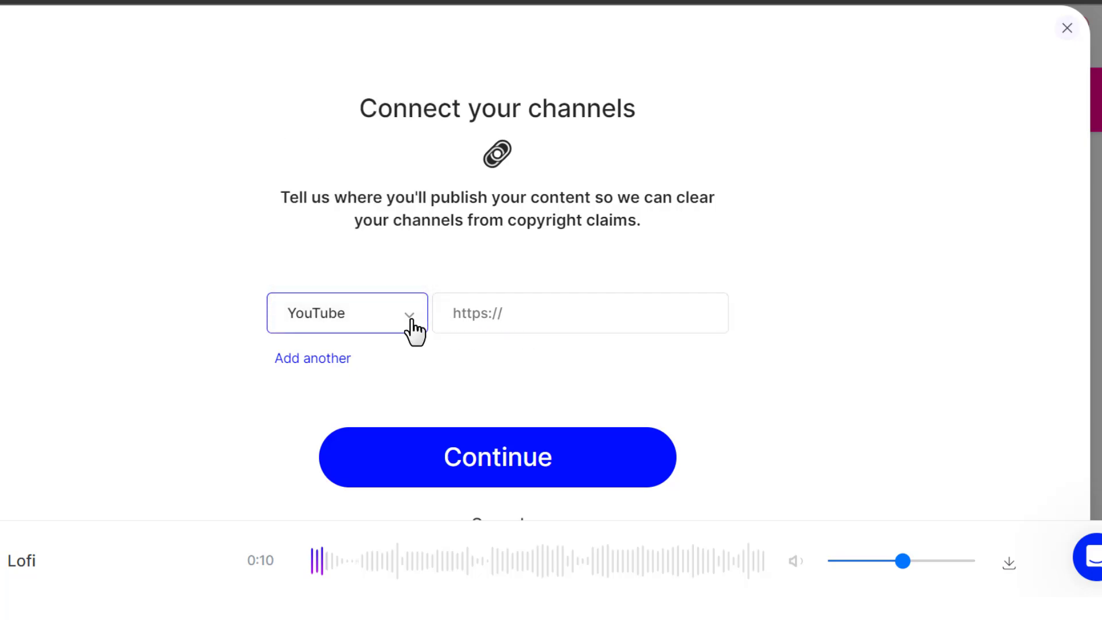
pyautogui.click(531, 319)
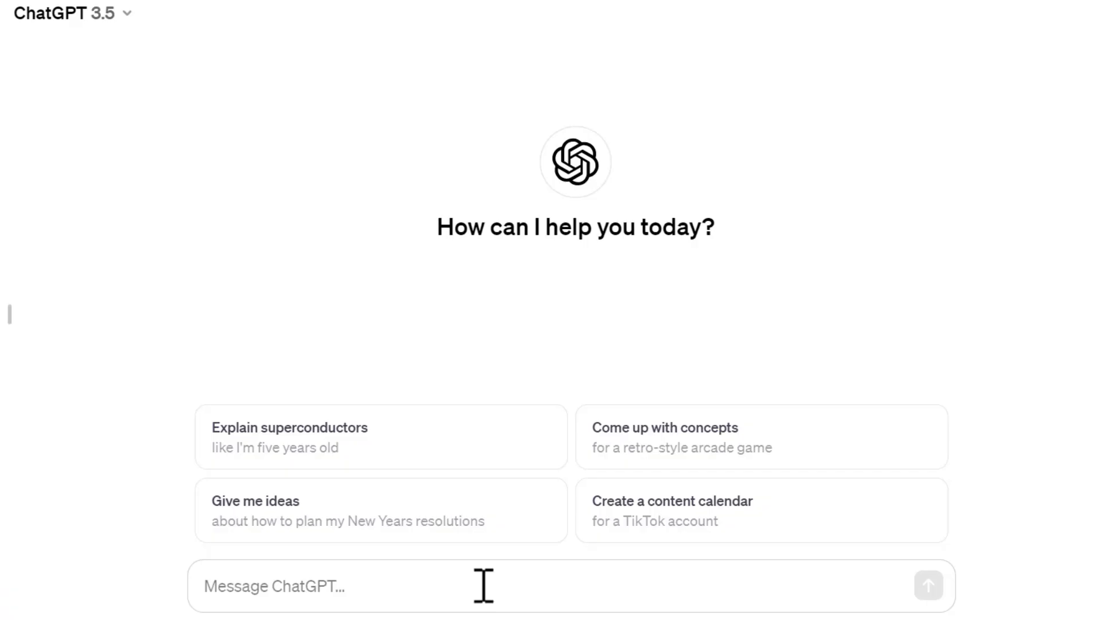
# Switch to ChatGPT and send the prompt "suggest me 10 name for my lofi channel"
pyautogui.write('suggest ')
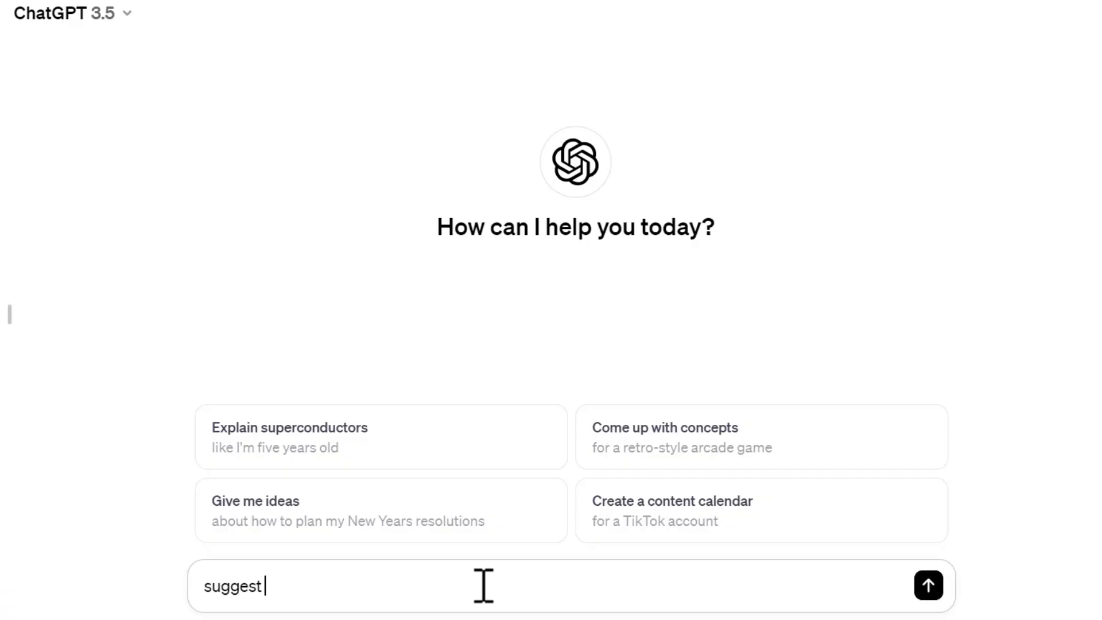
pyautogui.write('me 10 name for my lofi channe')
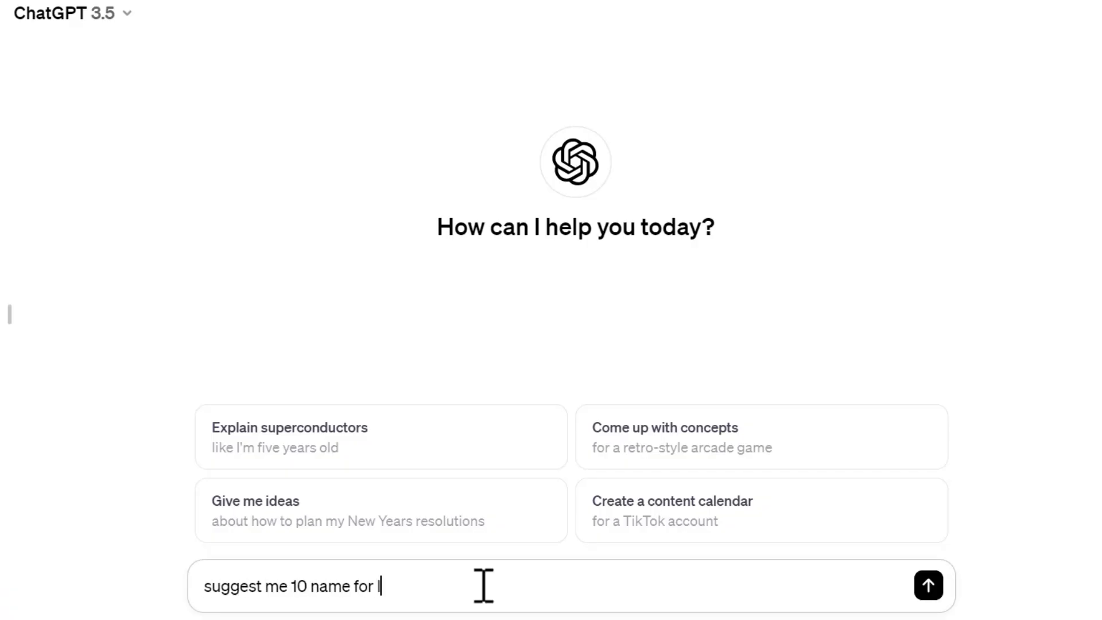
pyautogui.write('l')
pyautogui.click(378, 585)
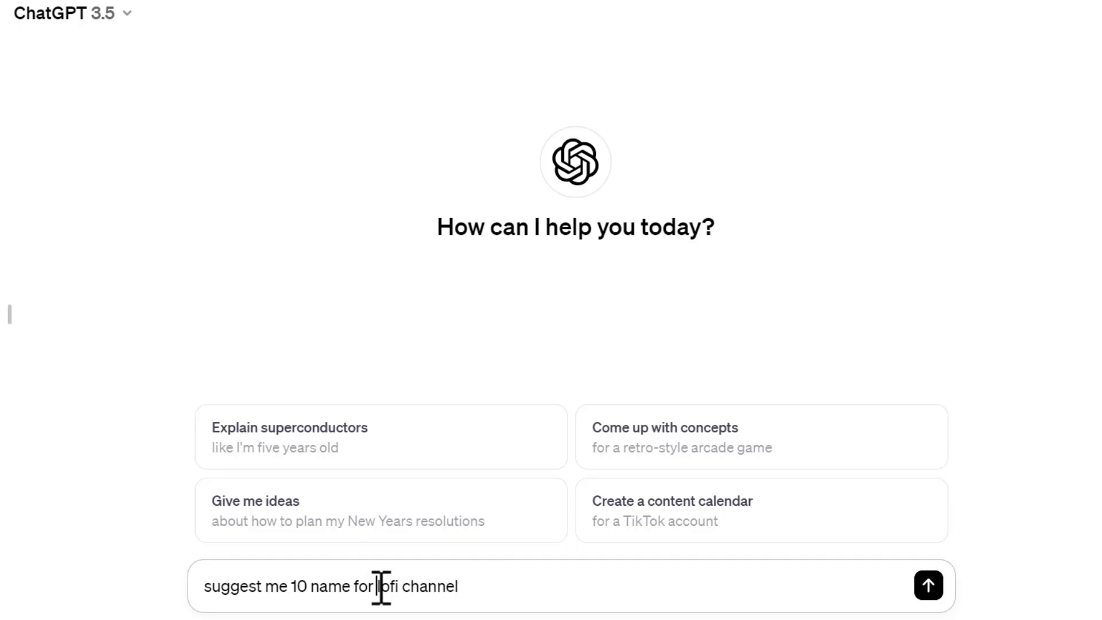
pyautogui.write('my')
pyautogui.press('Return')
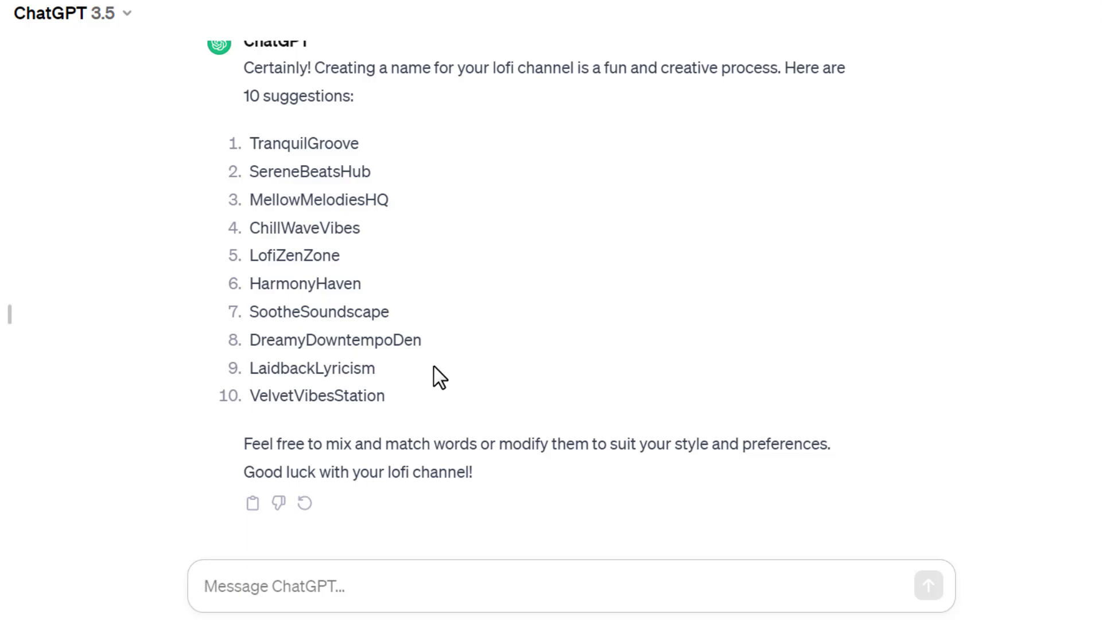
# Compare the suggested channel names, highlighting LofiZenZone and MellowMelodiesHQ
pyautogui.moveTo(339, 255); pyautogui.dragTo(238, 259)
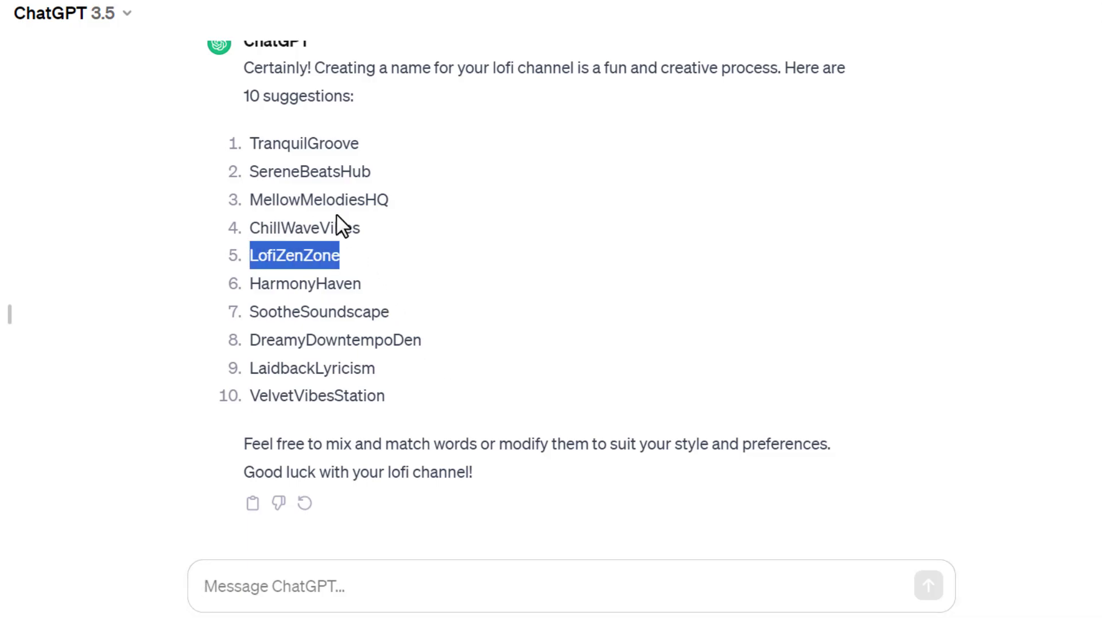
pyautogui.moveTo(390, 200); pyautogui.dragTo(236, 212)
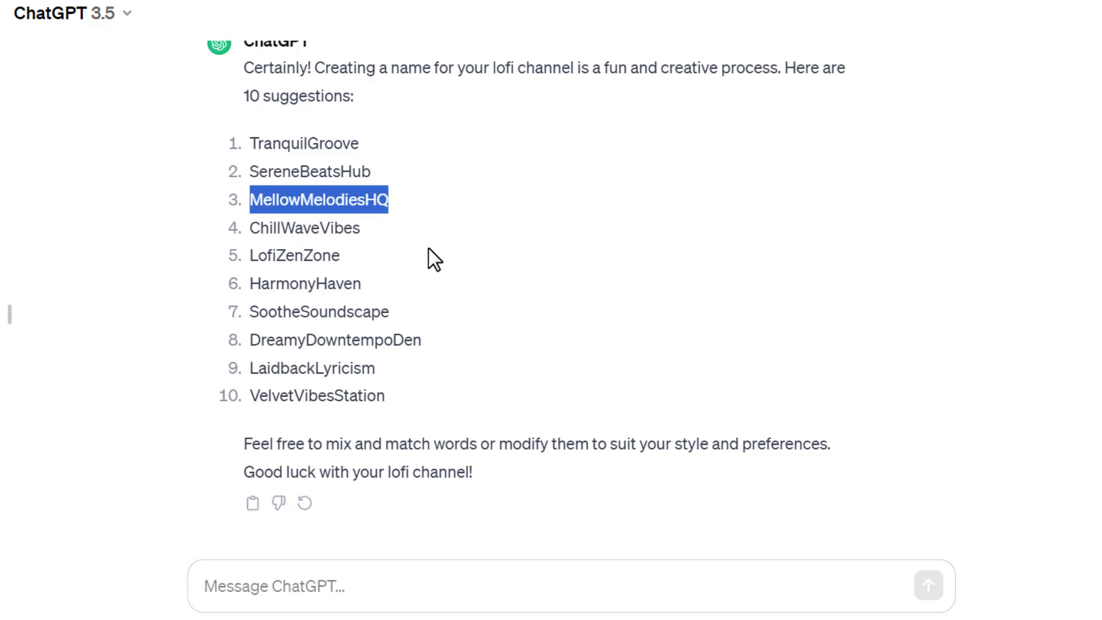
pyautogui.scroll(1, 428, 252)
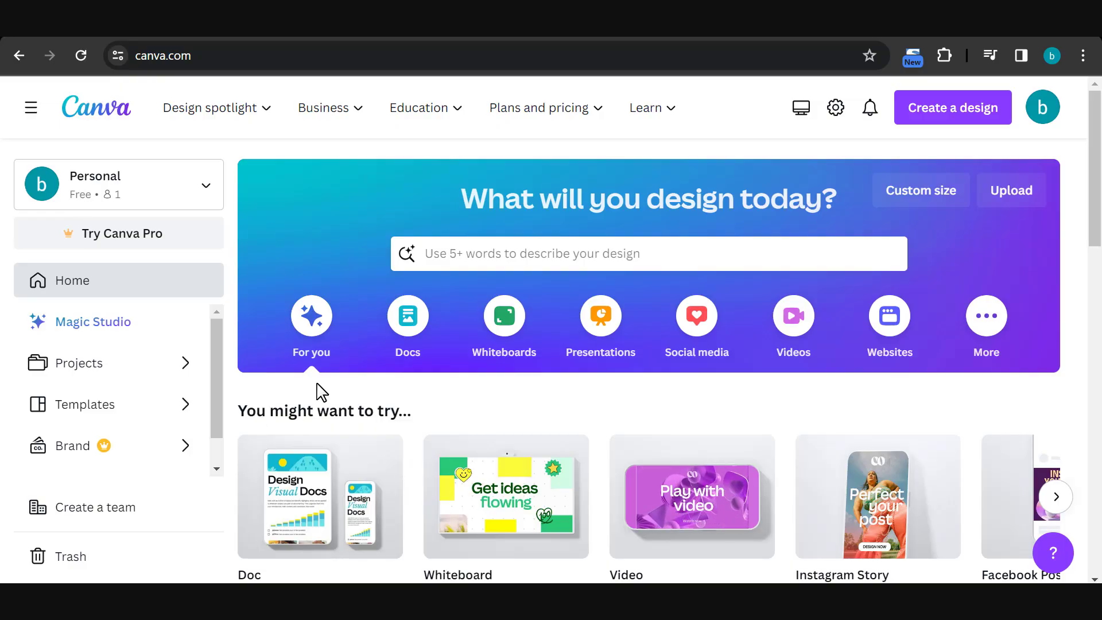
# Switch to Canva, search for "youtube" and create a blank YouTube Icon design
pyautogui.click(941, 112)
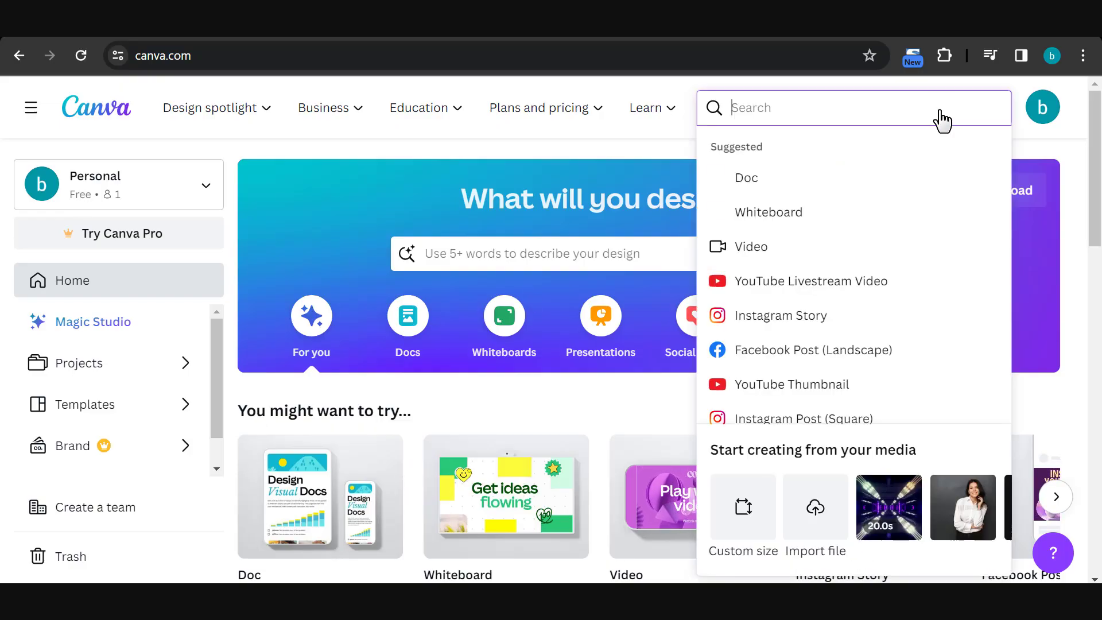
pyautogui.write('youtub')
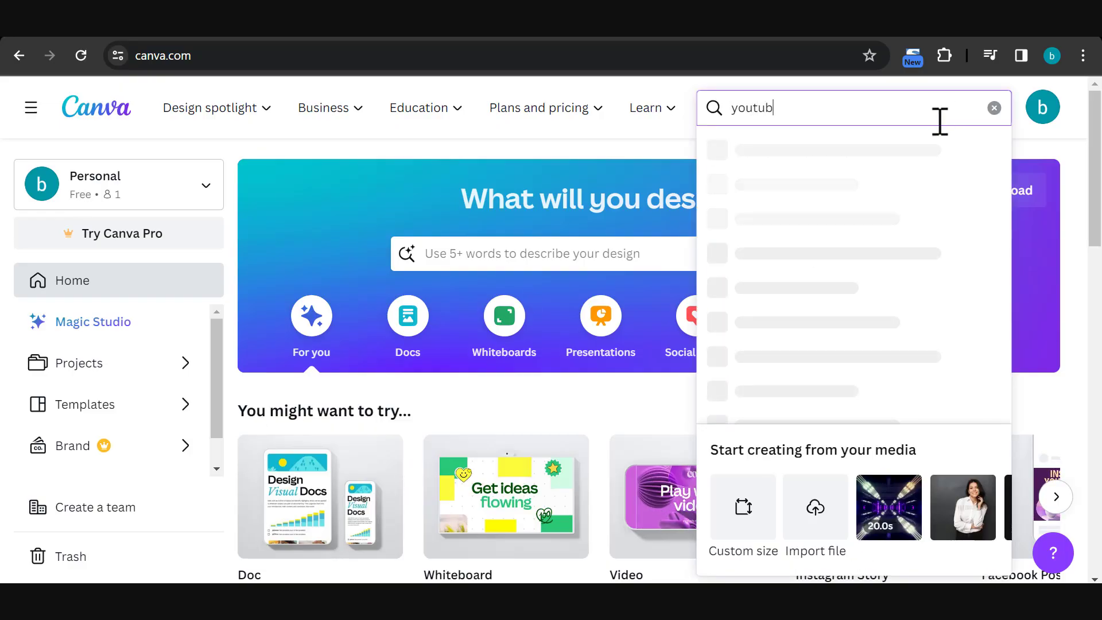
pyautogui.write('e')
pyautogui.click(826, 196)
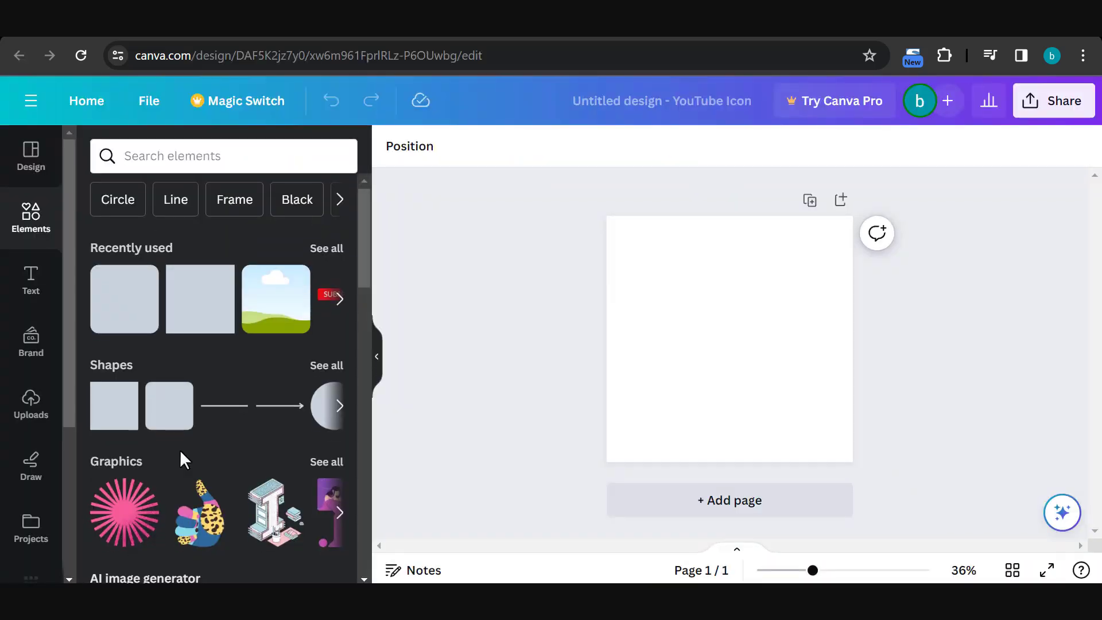
# Open the AI image generator and write a prompt for a music wave logo design with the channel name ChillWaveVibes as text
pyautogui.scroll(-3, 181, 449)
pyautogui.click(184, 454)
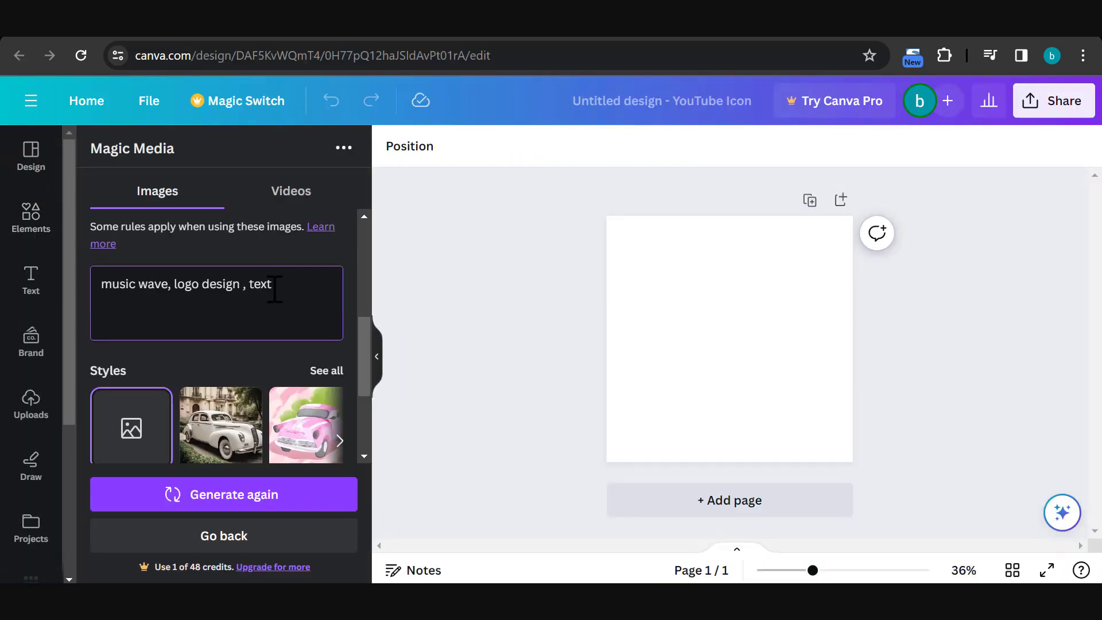
pyautogui.write('ChillWaveVibes')
pyautogui.click(102, 303)
pyautogui.write('channal na')
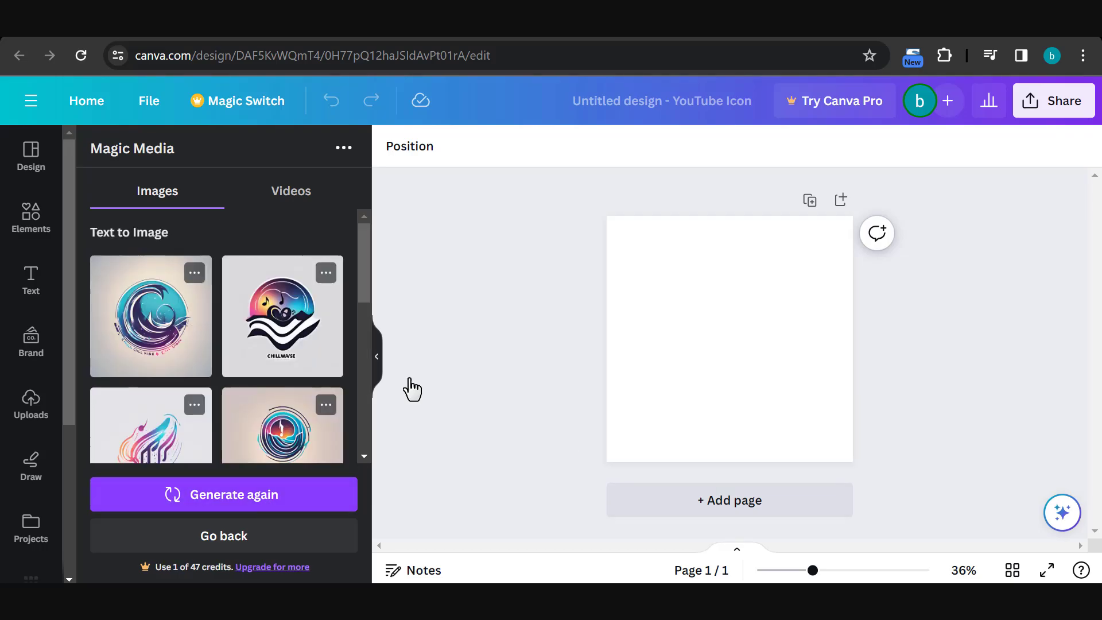
# Add the generated logo with the music notes above the waves to the page and enlarge it to fill the page
pyautogui.click(283, 315)
pyautogui.moveTo(659, 266); pyautogui.dragTo(597, 216)
pyautogui.moveTo(800, 411); pyautogui.dragTo(849, 459)
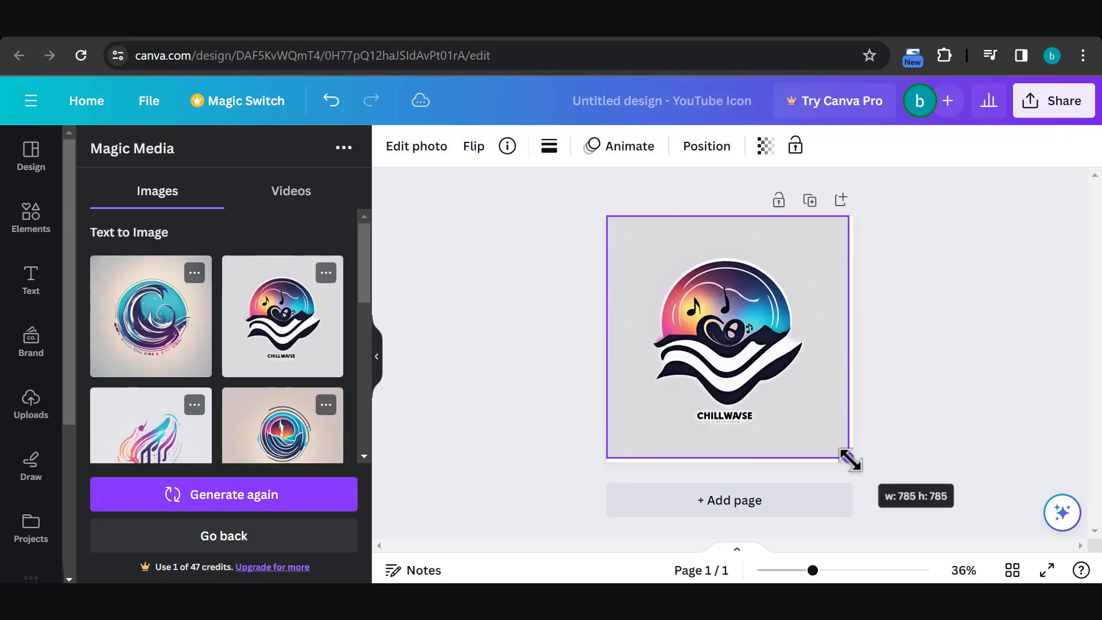
# Download the finished logo design as a PNG
pyautogui.click(1054, 100)
pyautogui.click(914, 432)
pyautogui.click(914, 425)
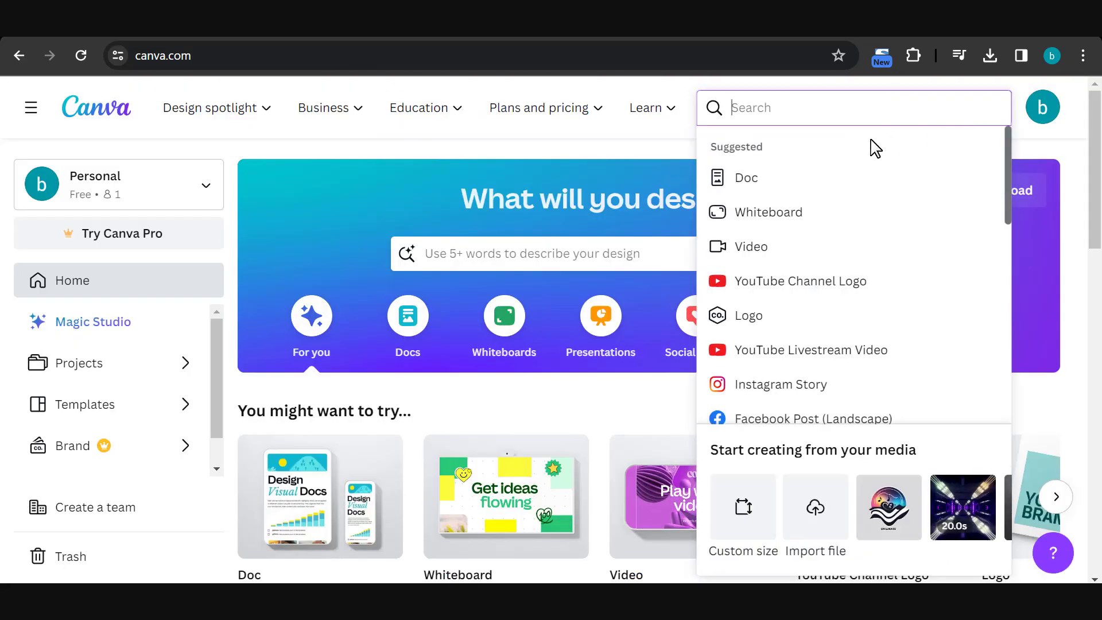
# Create a new YouTube banner design in Canva and search its templates for "music"
pyautogui.write('youtube ')
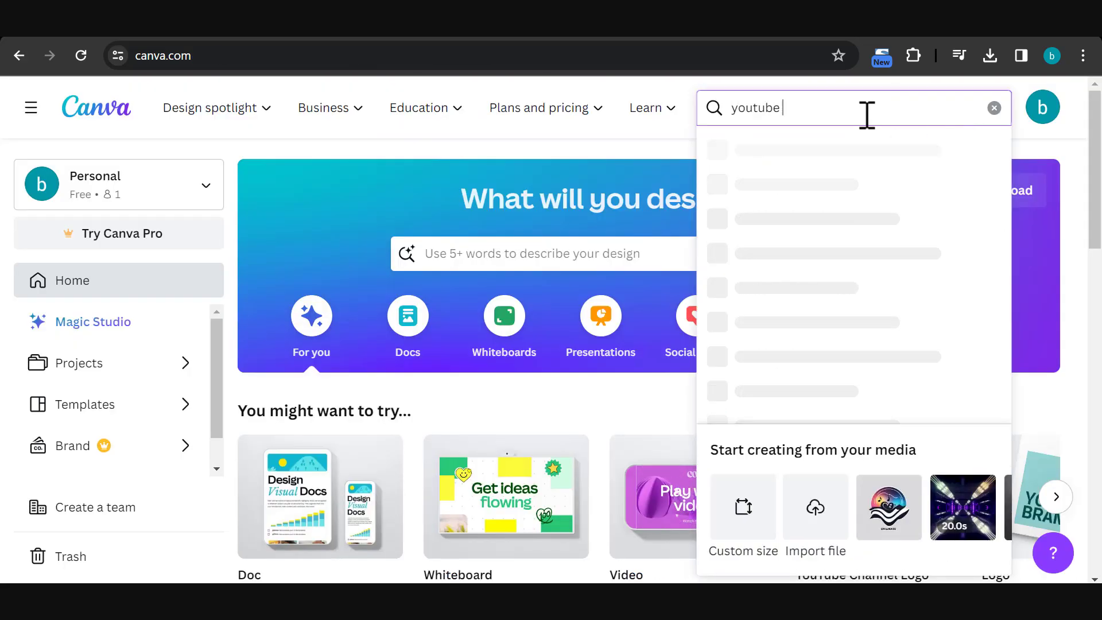
pyautogui.write('banner')
pyautogui.click(866, 154)
pyautogui.click(166, 156)
pyautogui.write('music')
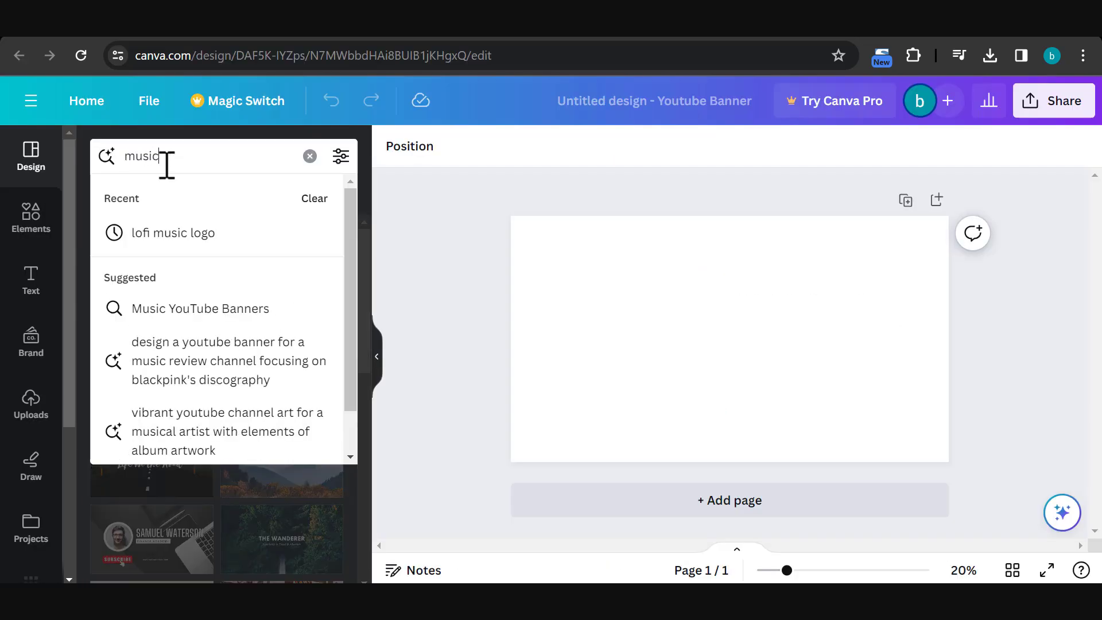
pyautogui.press('Return')
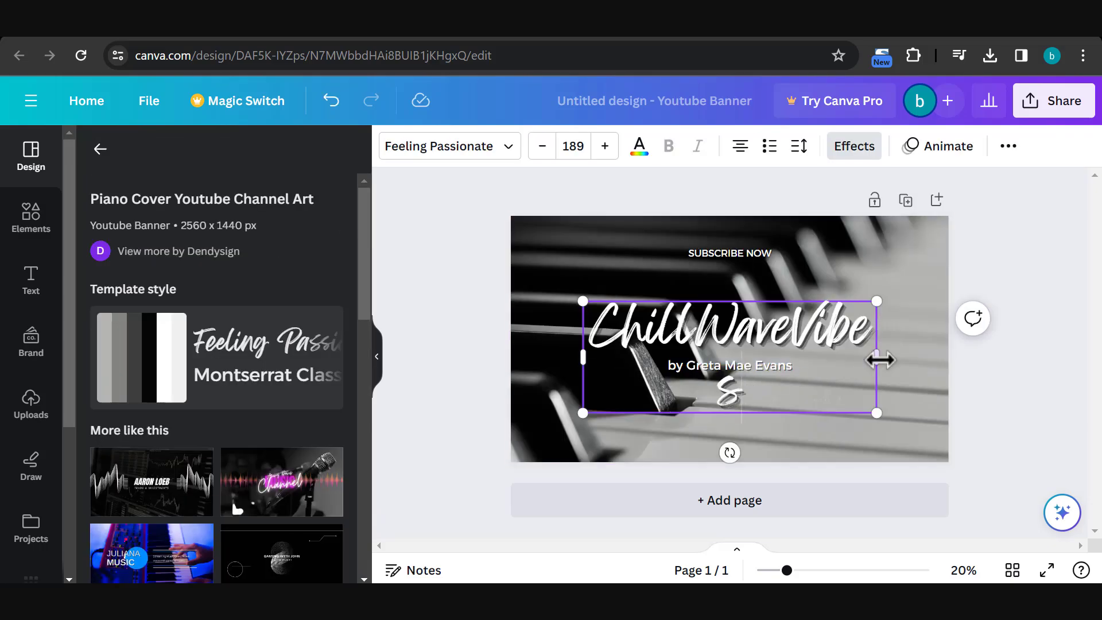
# Fit the ChillWaveVibes title on one line centred on the piano banner, and delete the byline and the SUBSCRIBE NOW text
pyautogui.moveTo(880, 359); pyautogui.dragTo(941, 359)
pyautogui.moveTo(817, 328); pyautogui.dragTo(759, 358)
pyautogui.click(763, 365)
pyautogui.press('Delete')
pyautogui.click(748, 254)
pyautogui.press('Delete')
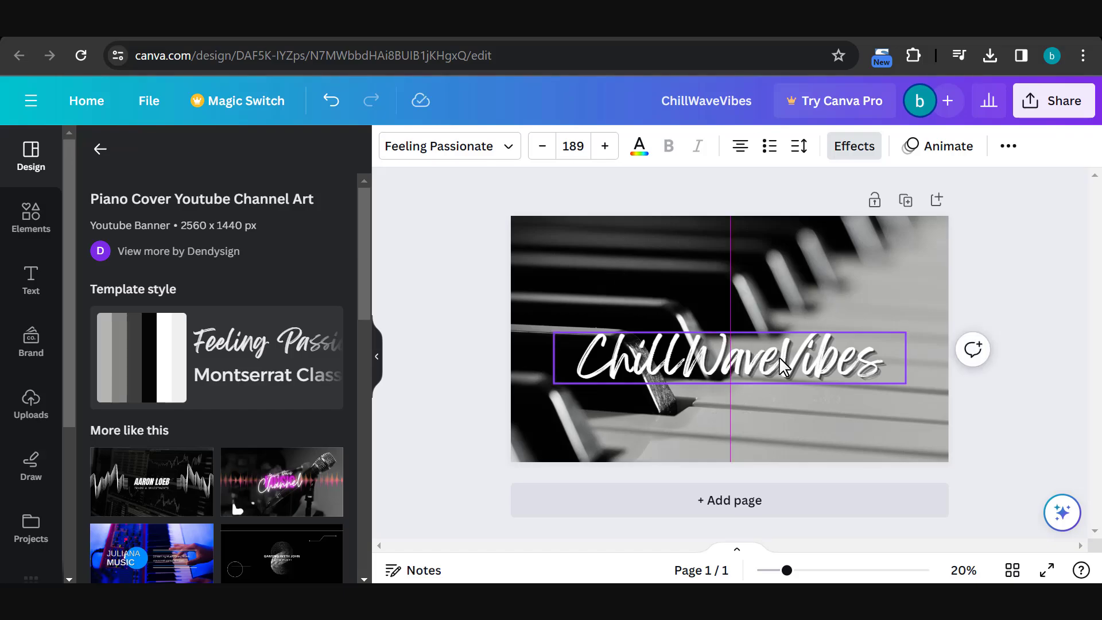
# Download the ChillWaveVibes banner design
pyautogui.click(1053, 100)
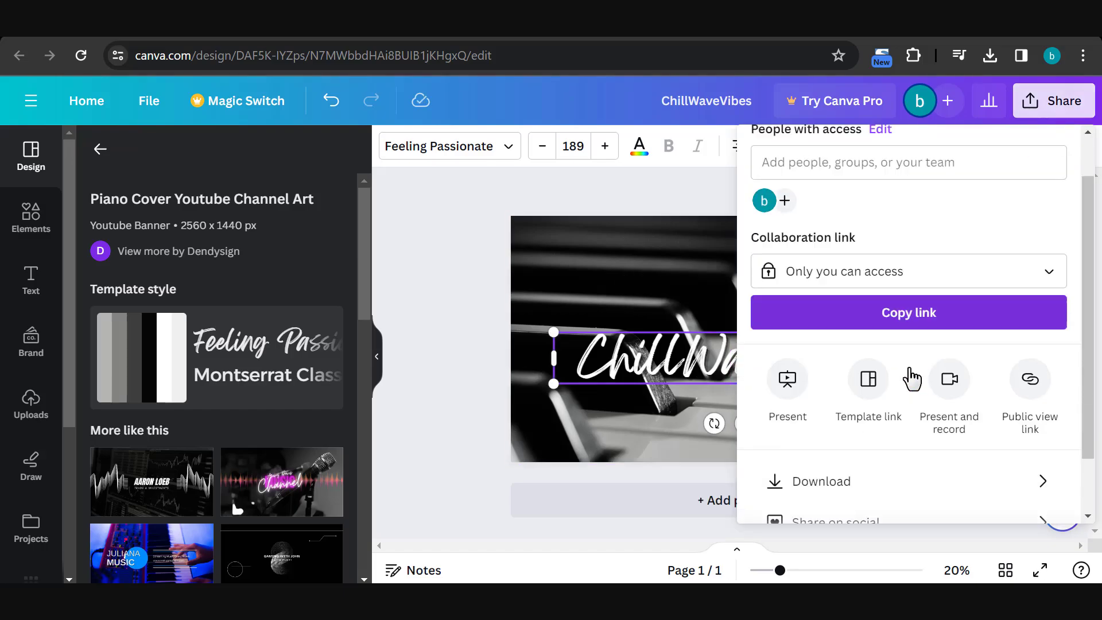
pyautogui.click(895, 481)
pyautogui.click(912, 490)
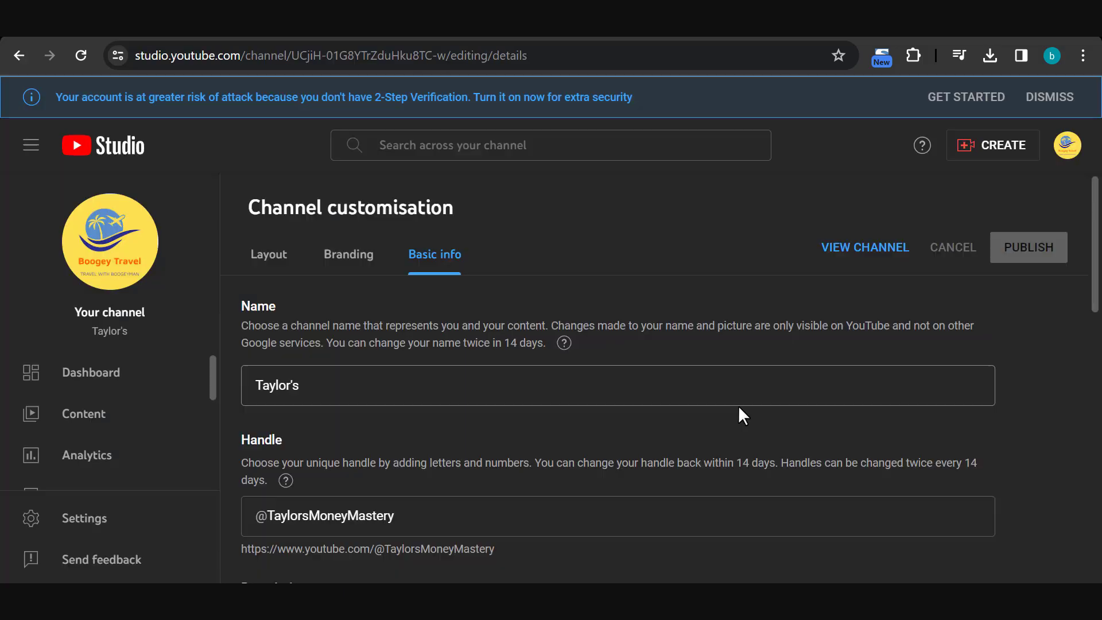
# In YouTube Studio, set the channel name to ChillWaveVibes and the handle to ChillWaveVibessound
pyautogui.doubleClick(318, 383)
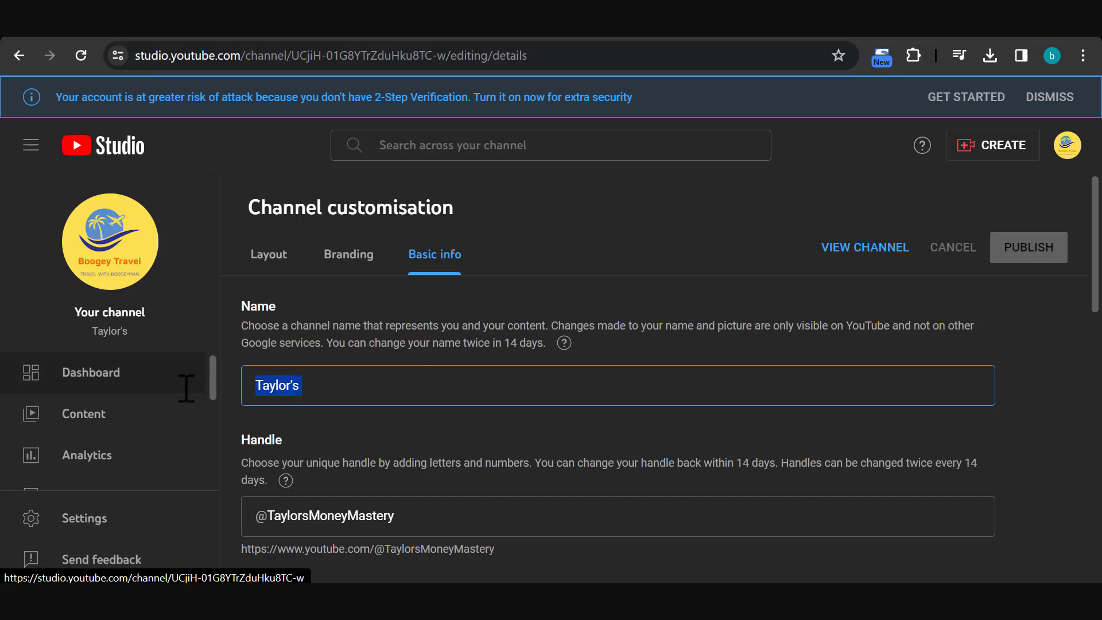
pyautogui.write('ChillWaveVibes')
pyautogui.moveTo(423, 517); pyautogui.dragTo(269, 523)
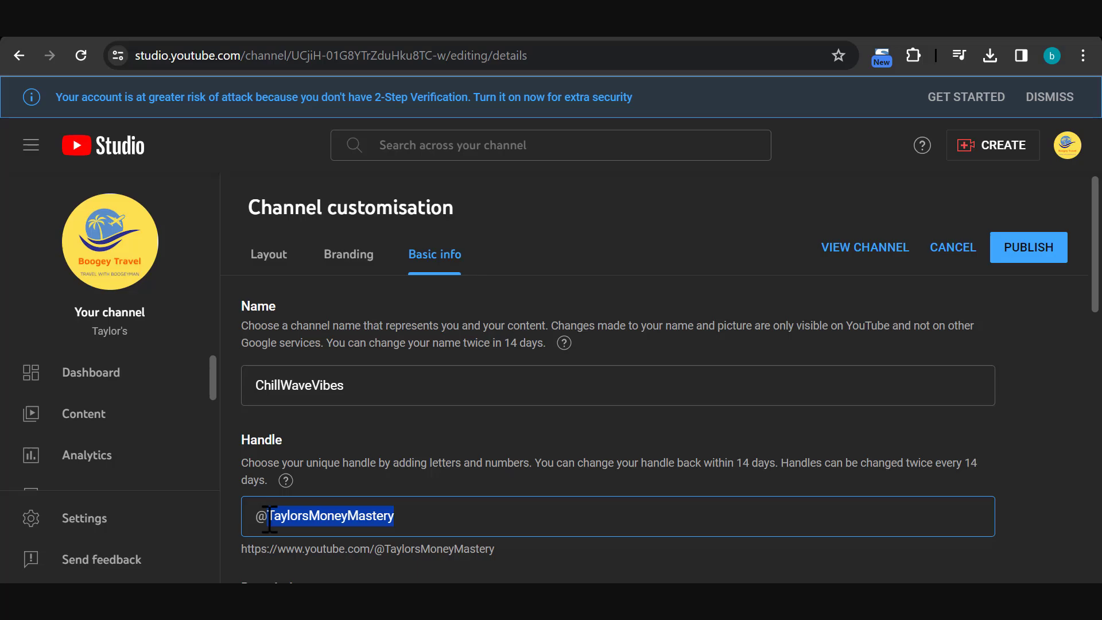
pyautogui.press('BackSpace')
pyautogui.write('ChillWaveVibes')
pyautogui.scroll(-1, 441, 519)
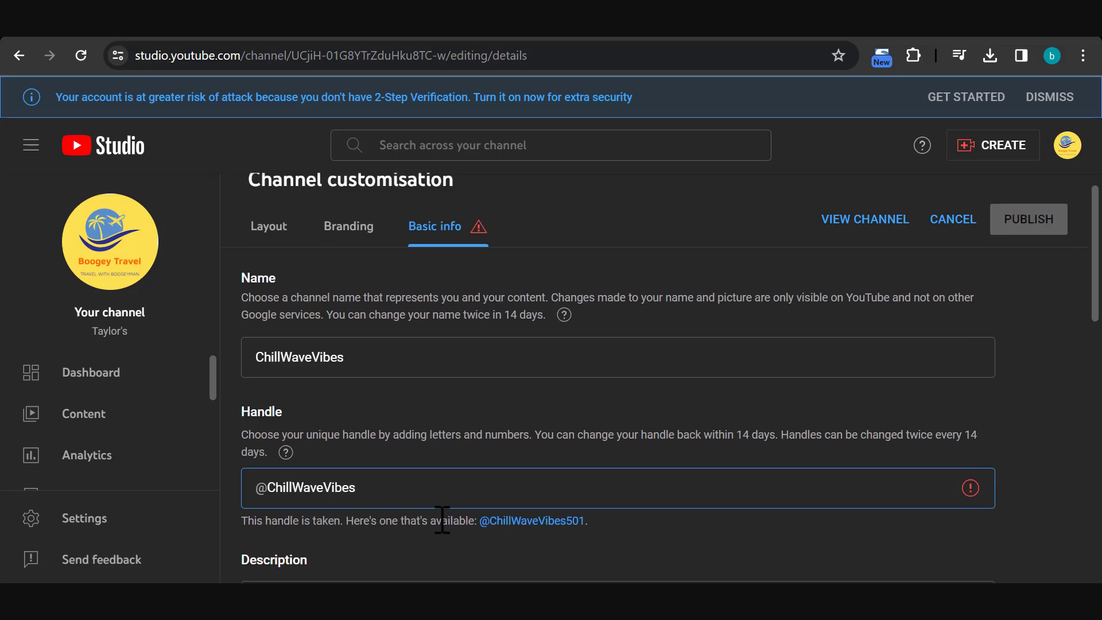
pyautogui.scroll(1, 442, 519)
pyautogui.write('sound')
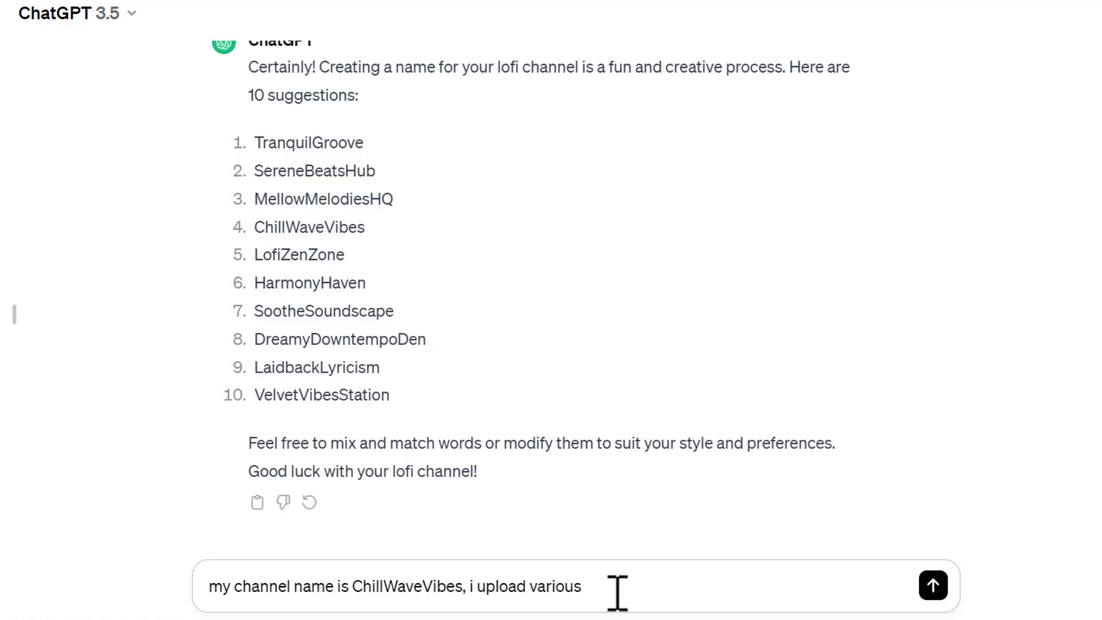
# Ask ChatGPT for a 1000-character description of the ChillWaveVibes lofi music channel and insert the answer as the channel description
pyautogui.write('types of lofi music, so i want a desription for my channel, co')
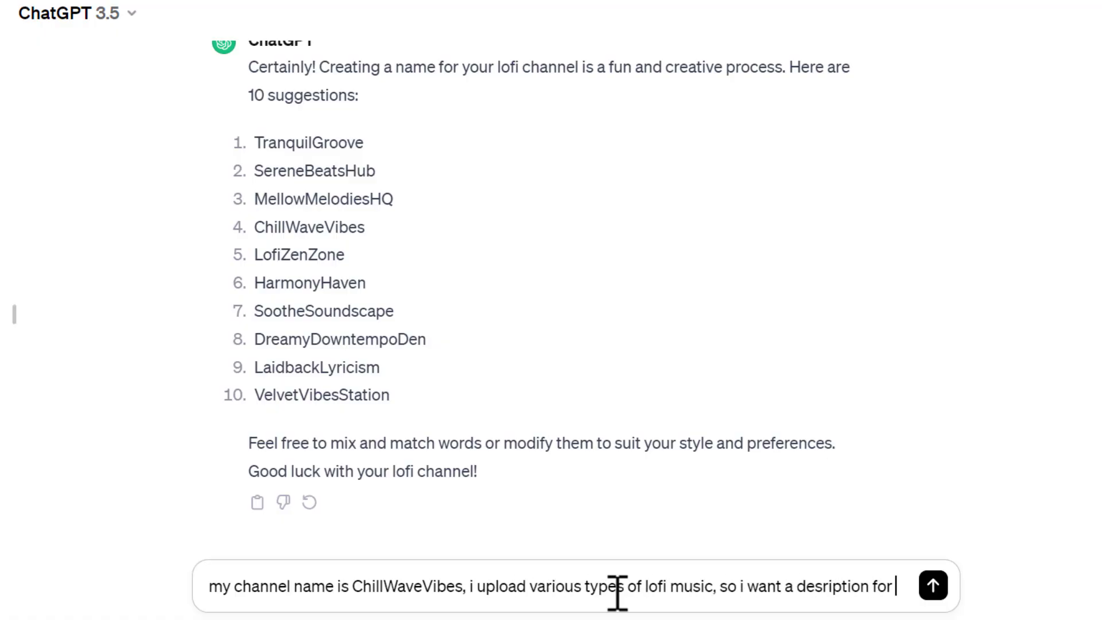
pyautogui.write('ntain 1000 characters')
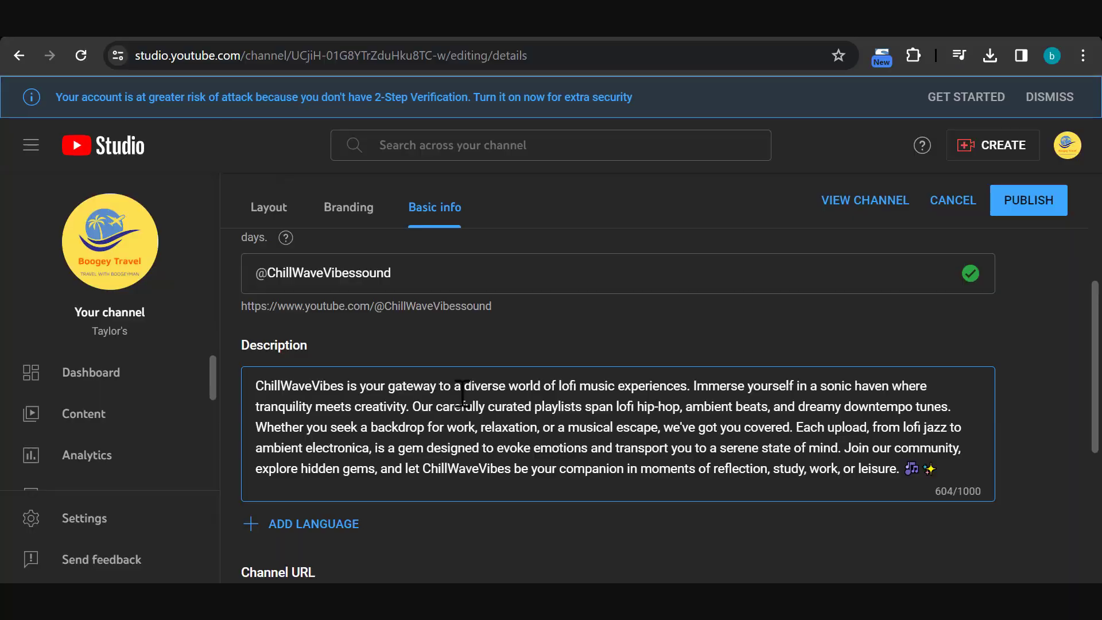
# Upload the Untitled design (1) logo as the channel picture, apply the ChillWaveVibes banner, and publish the channel changes
pyautogui.scroll(2, 642, 408)
pyautogui.scroll(1, 641, 407)
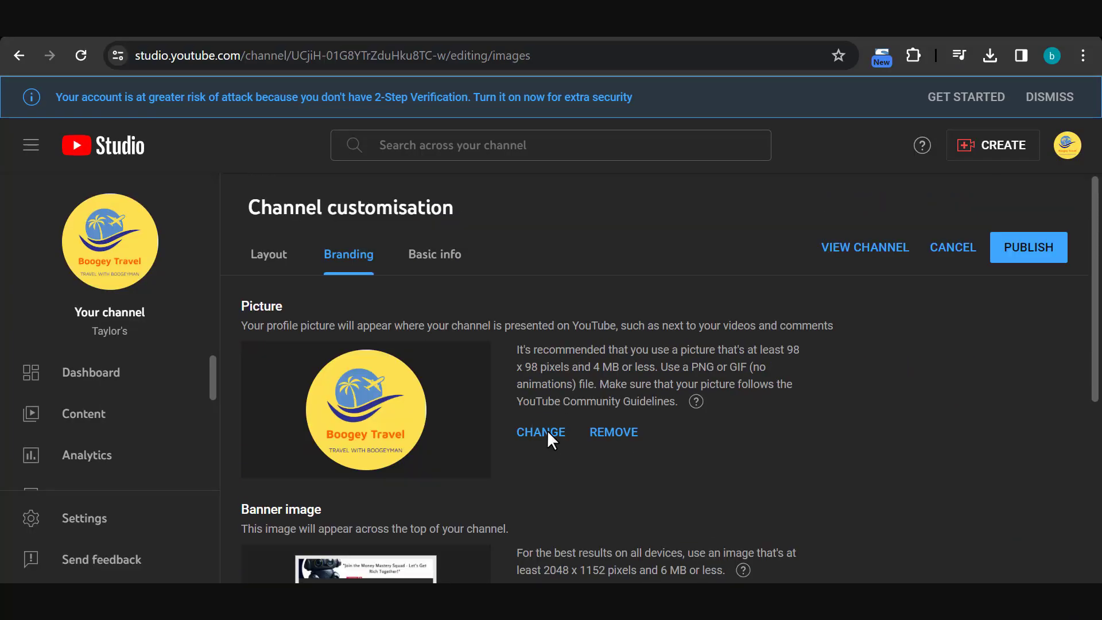
pyautogui.click(546, 429)
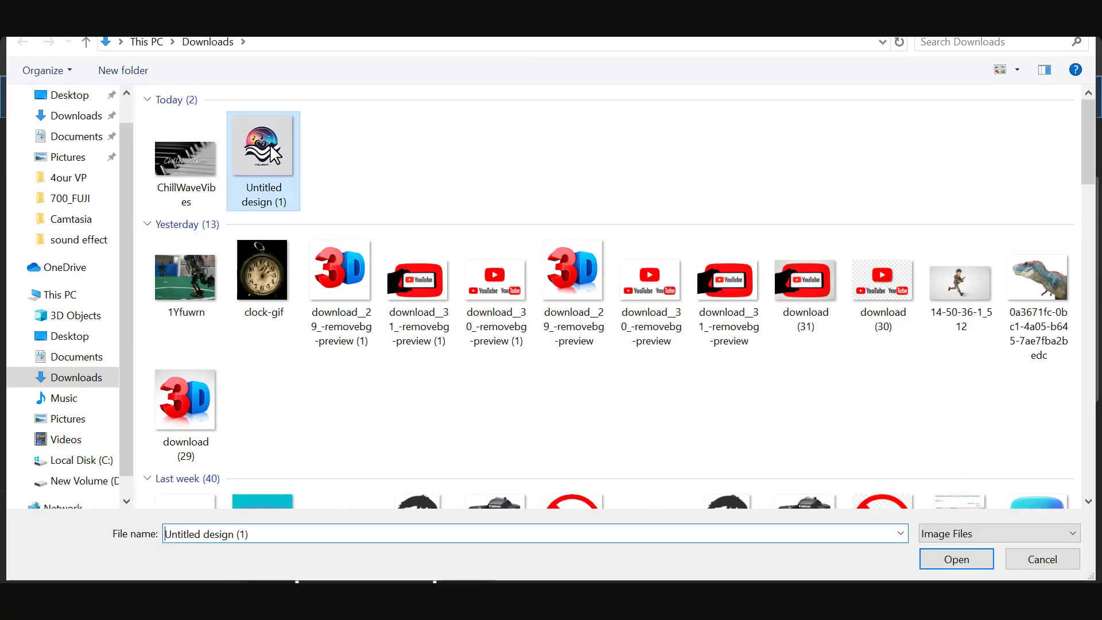
pyautogui.doubleClick(269, 143)
pyautogui.scroll(-3, 534, 348)
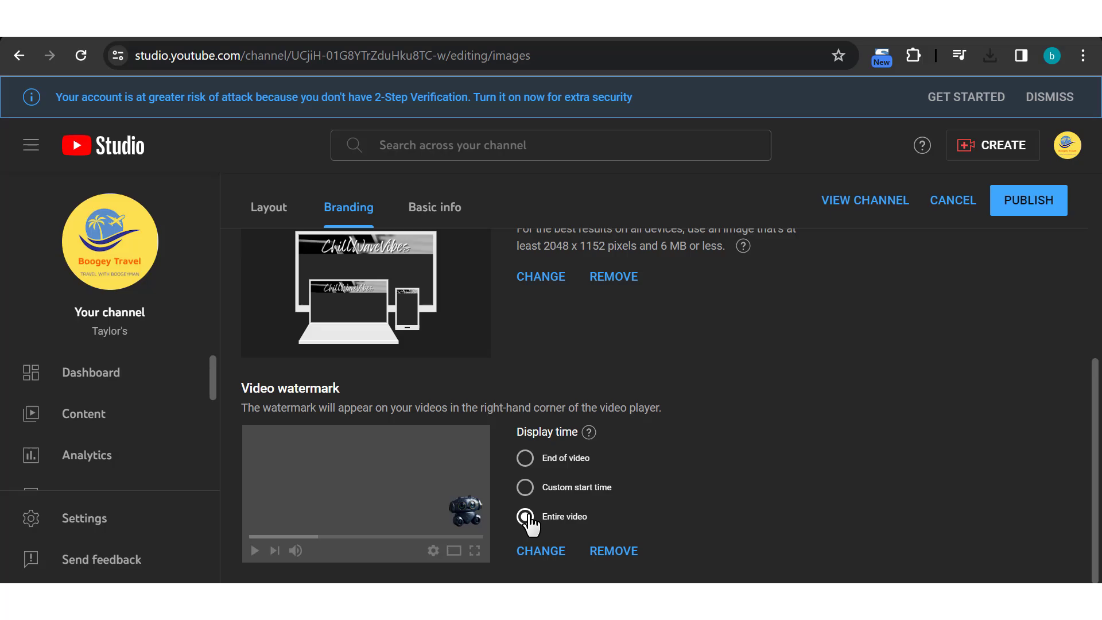
pyautogui.click(1031, 206)
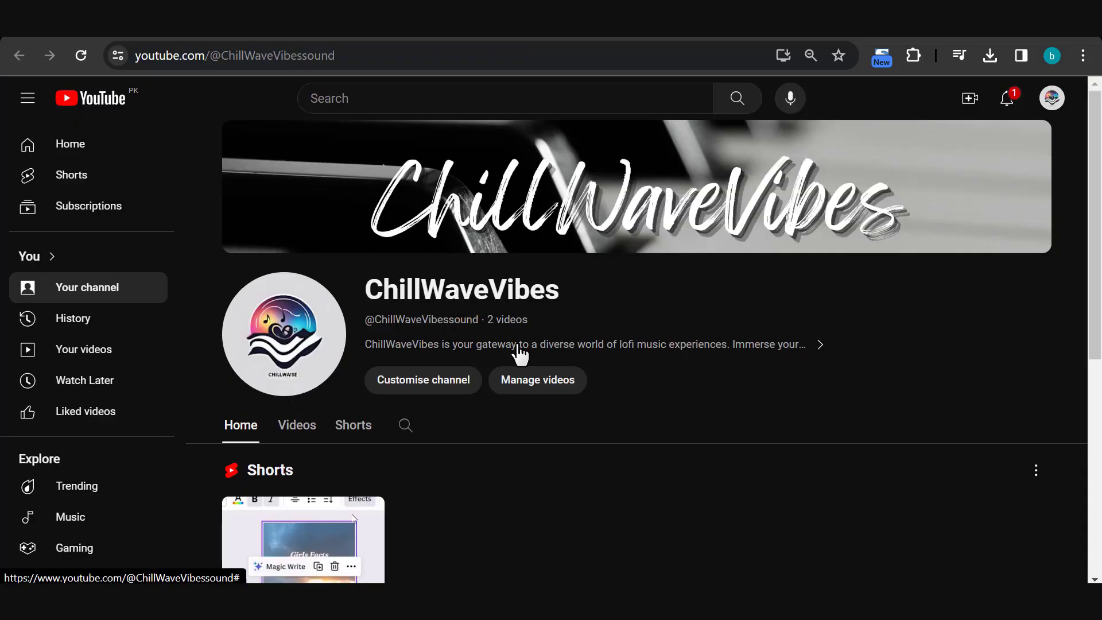
# Copy the ChillWaveVibes channel URL and connect it in Mubert as the YouTube channel to clear from copyright claims
pyautogui.click(441, 54)
pyautogui.hotkey('ctrl', 'c')
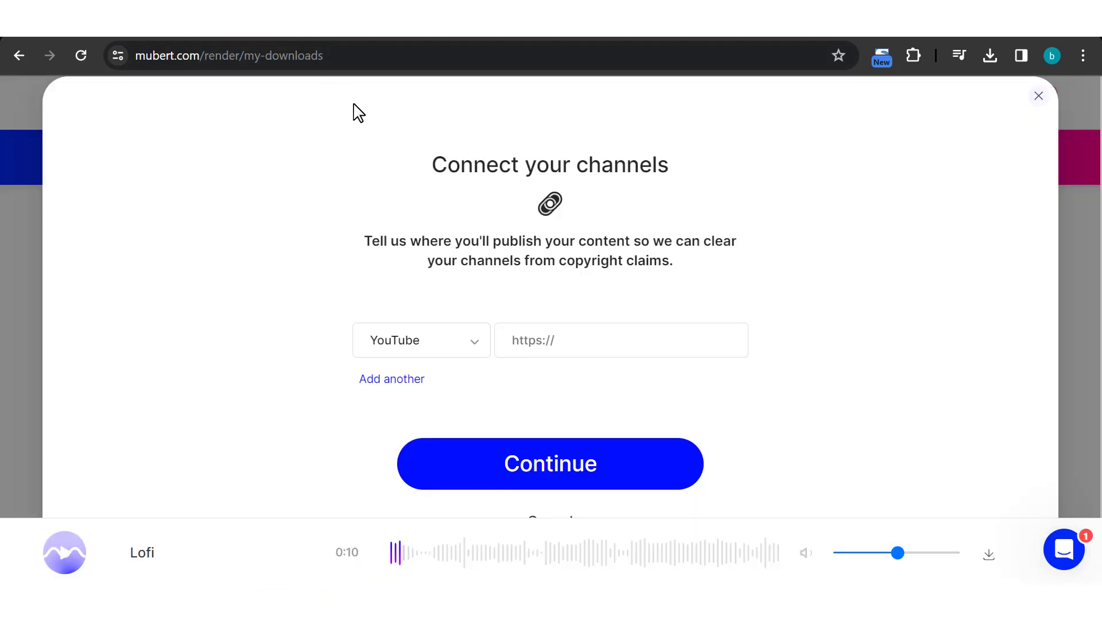
pyautogui.click(568, 339)
pyautogui.hotkey('ctrl', 'v')
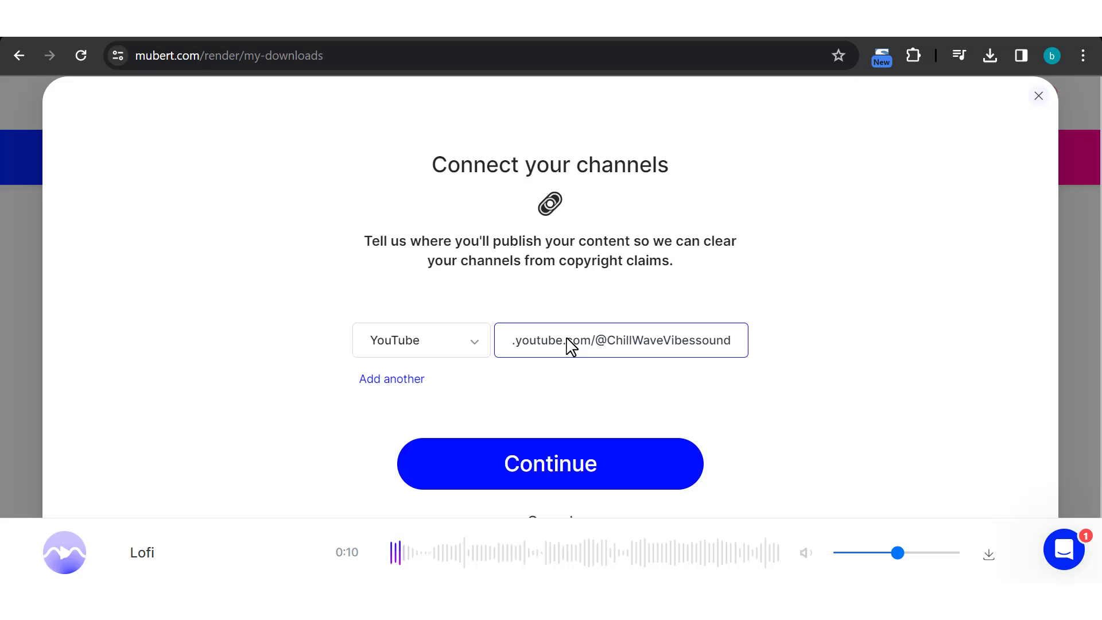
pyautogui.click(596, 462)
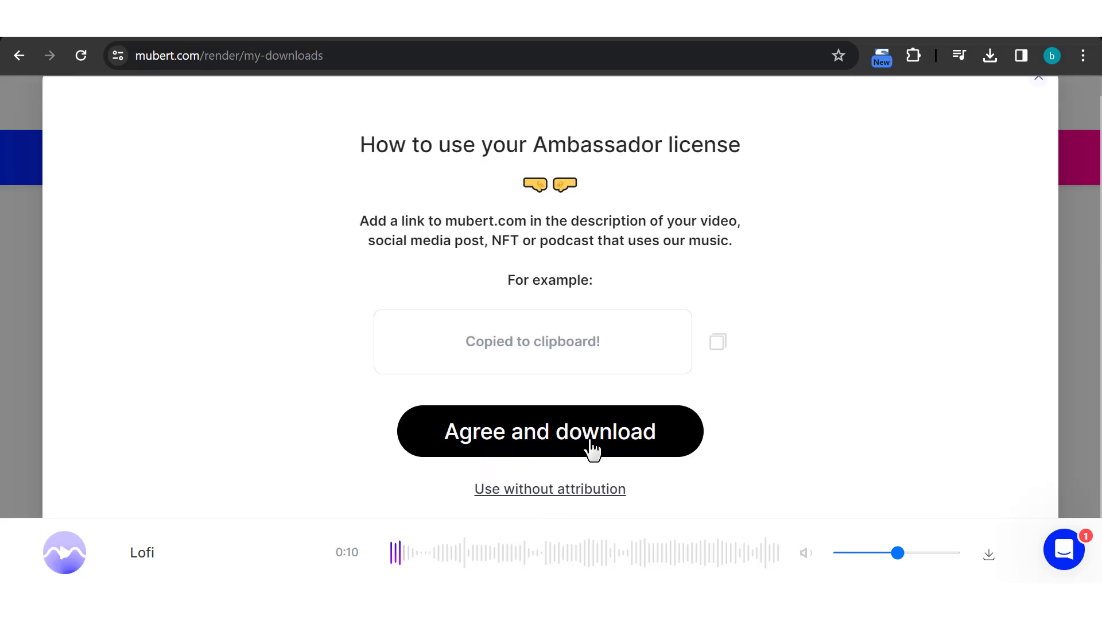
# Accept the Ambassador license terms and download the 4:45 Lofi track from My Downloads
pyautogui.click(591, 441)
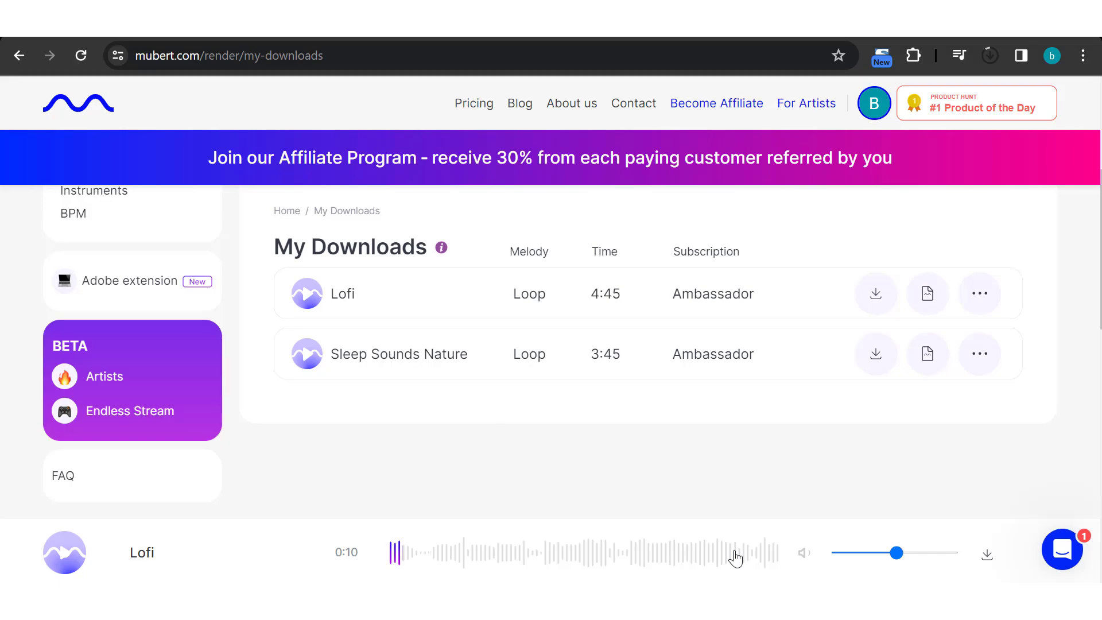
pyautogui.click(872, 299)
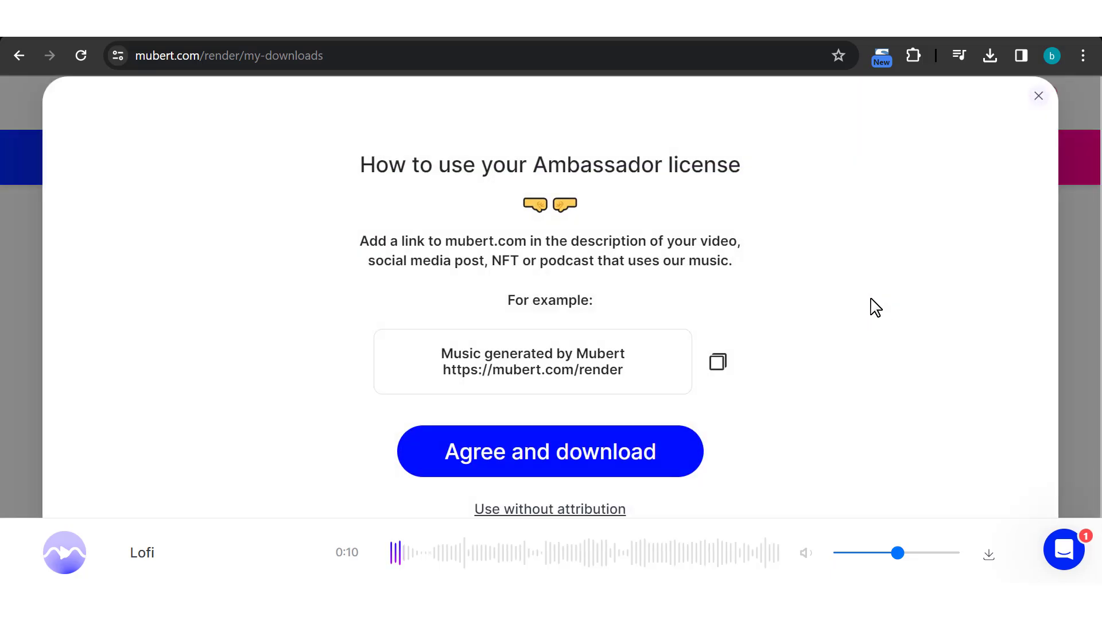
pyautogui.click(618, 464)
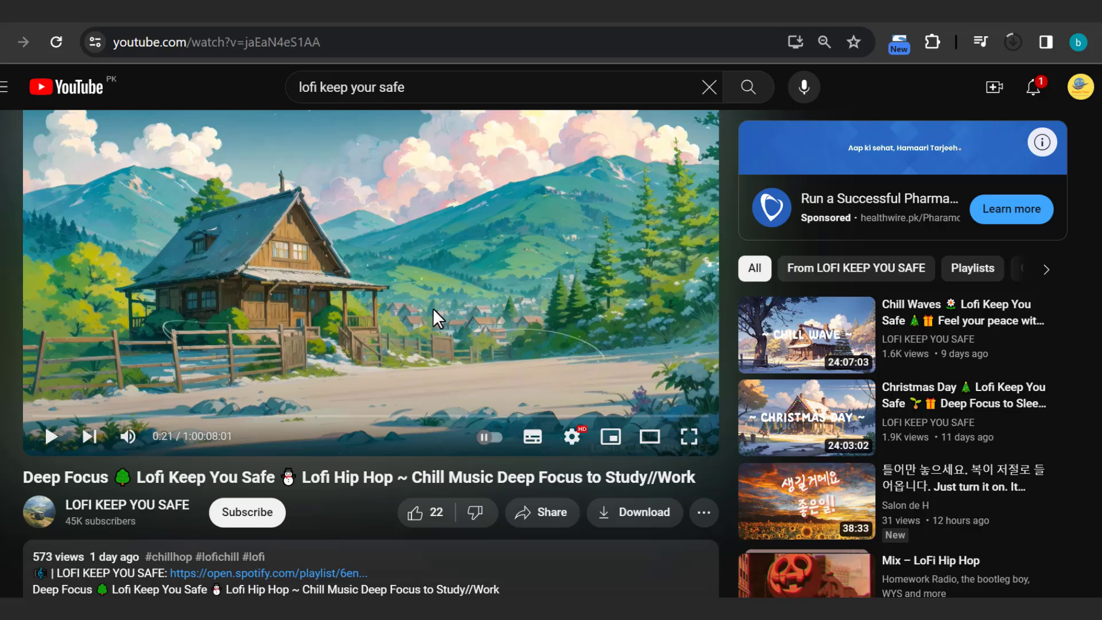
# Look through the LOFI KEEP YOU SAFE video and Lofi Girl's popular videos for their artwork style
pyautogui.scroll(-3, 433, 315)
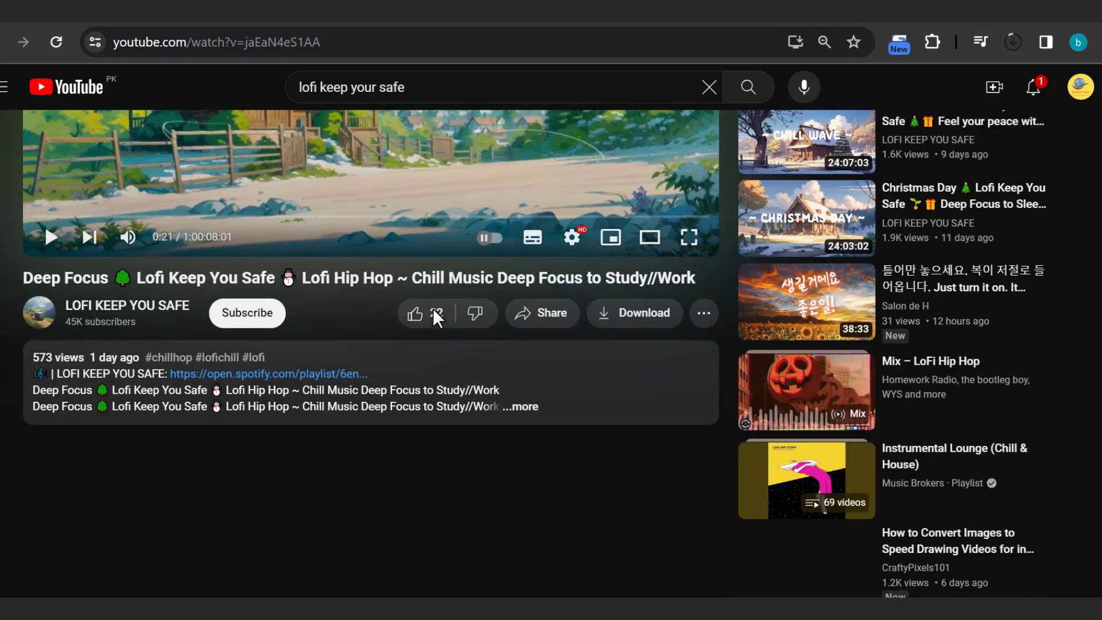
pyautogui.scroll(3, 424, 321)
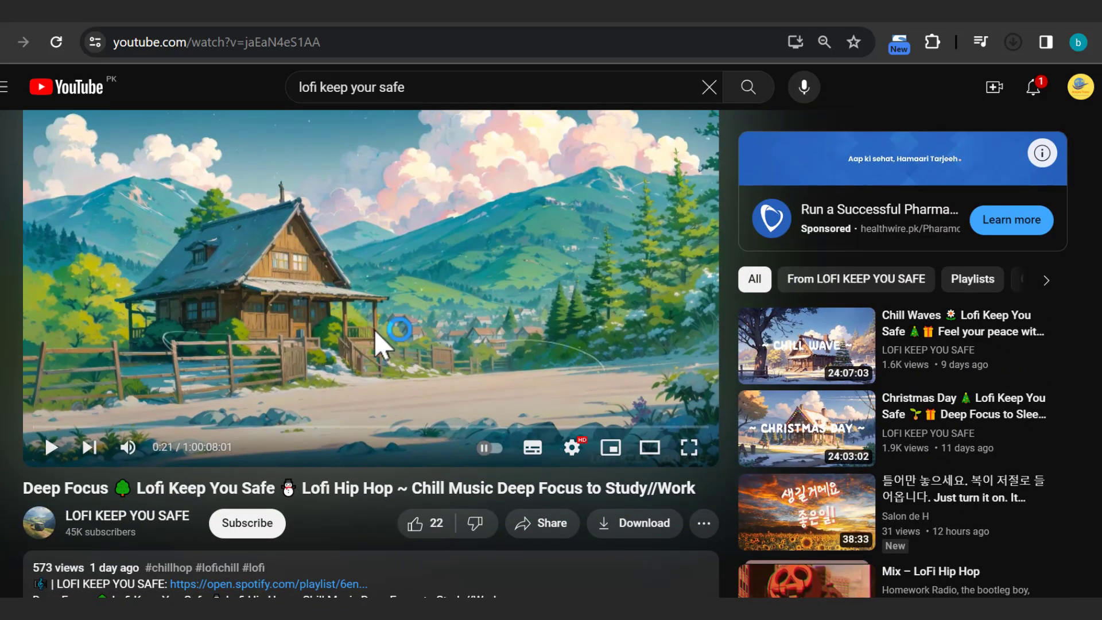
pyautogui.scroll(-2, 374, 331)
pyautogui.scroll(3, 375, 331)
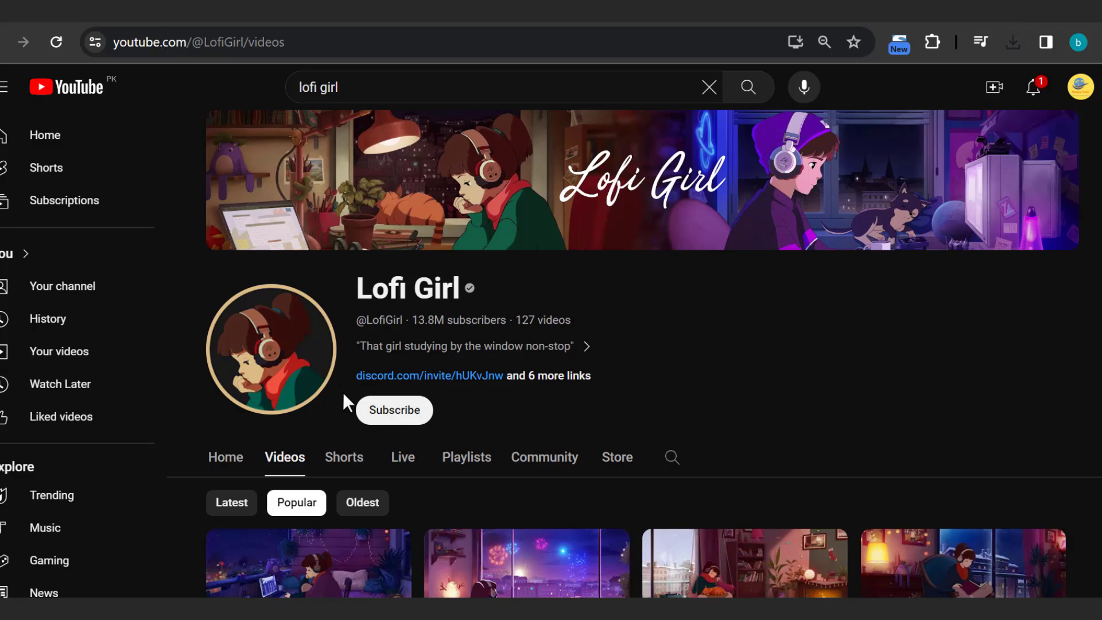
pyautogui.scroll(-4, 343, 391)
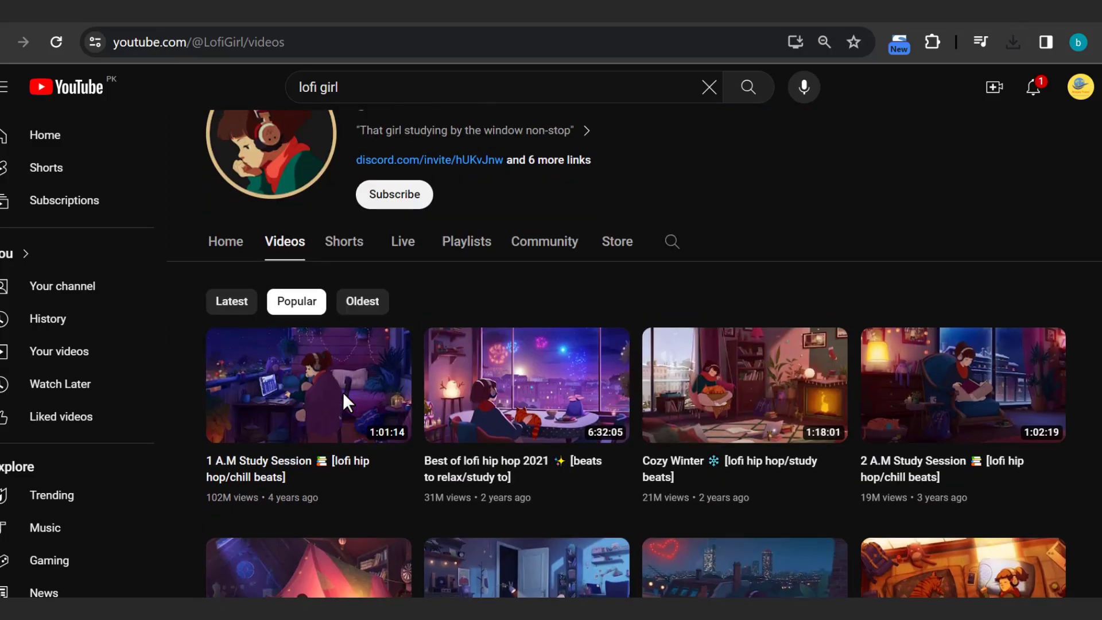
pyautogui.scroll(4, 343, 391)
pyautogui.scroll(-8, 344, 396)
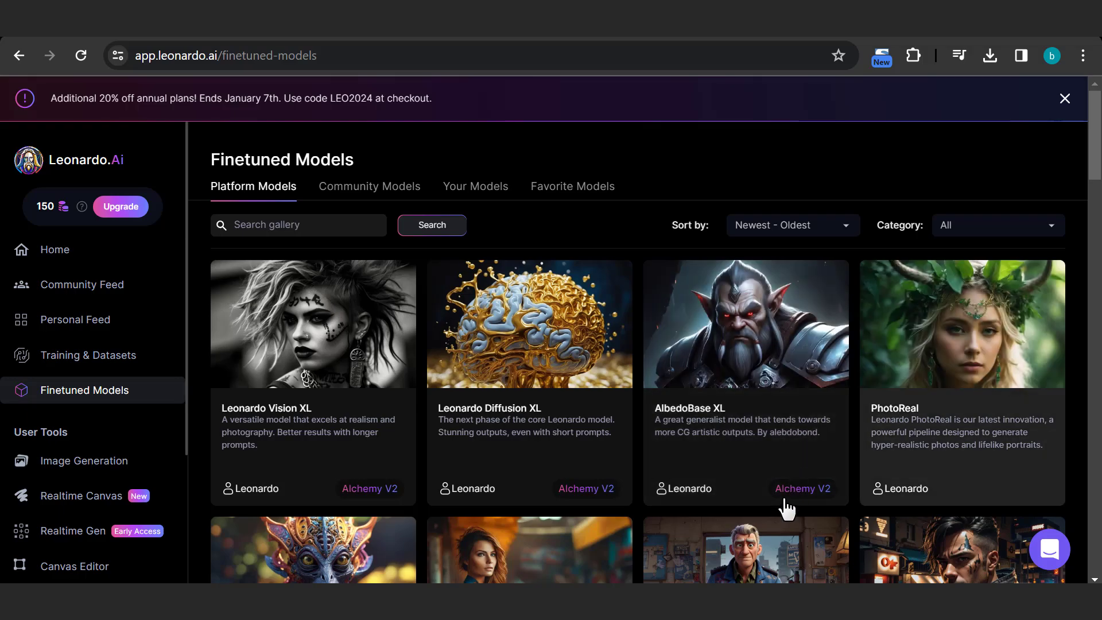
# In Leonardo.Ai, start image generation from the DreamShaper v6 finetuned model and set the aspect ratio to 16:9
pyautogui.scroll(-5, 783, 508)
pyautogui.scroll(-4, 785, 509)
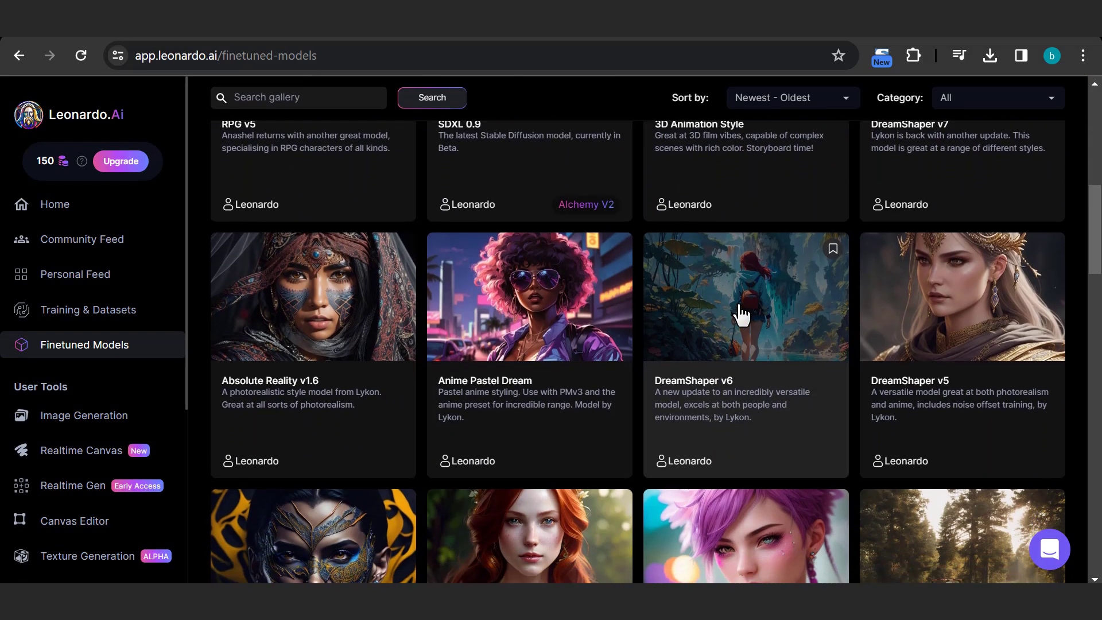
pyautogui.click(742, 314)
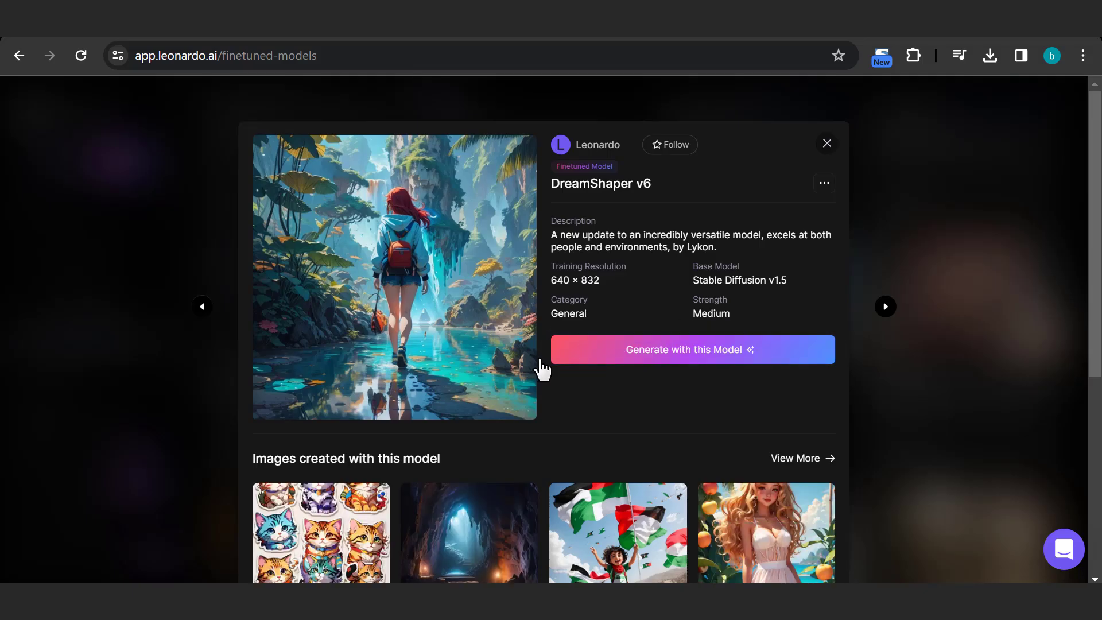
pyautogui.click(601, 361)
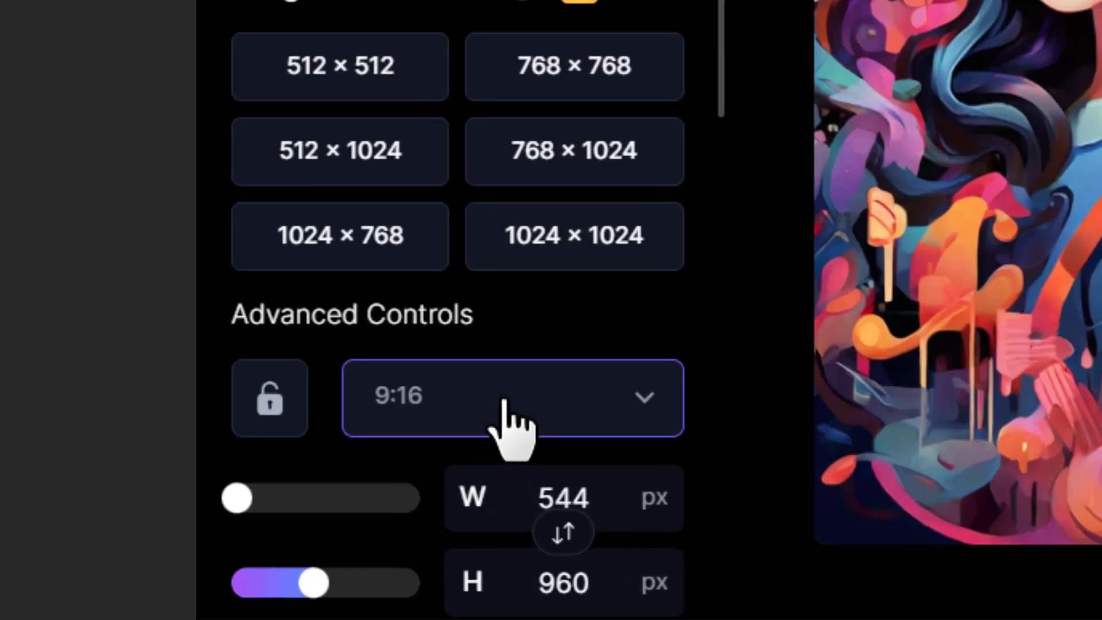
pyautogui.click(504, 402)
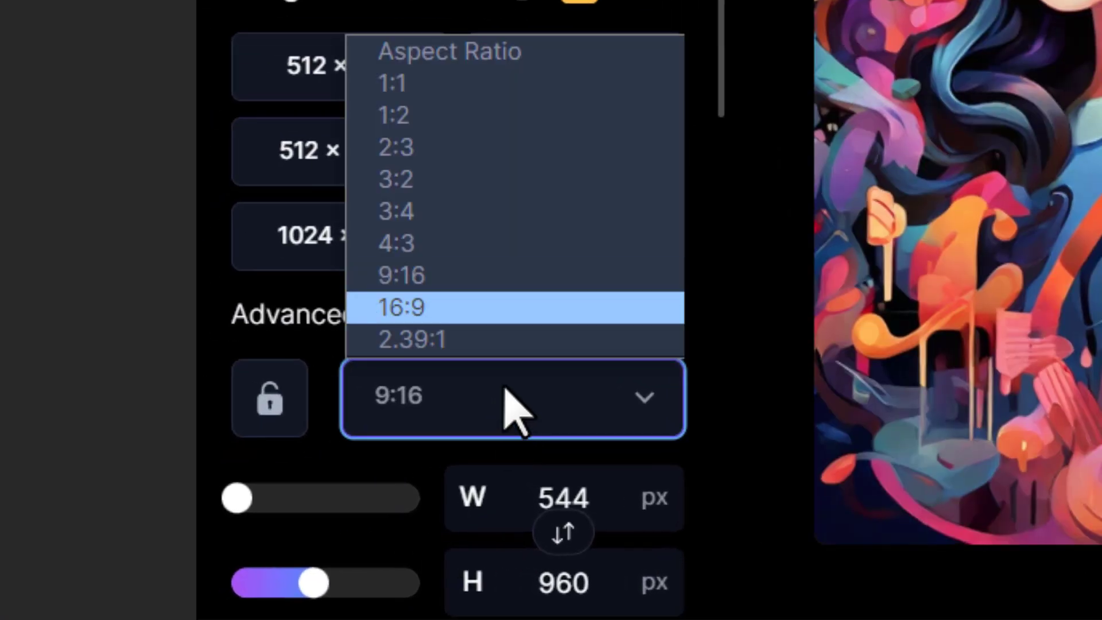
pyautogui.click(504, 313)
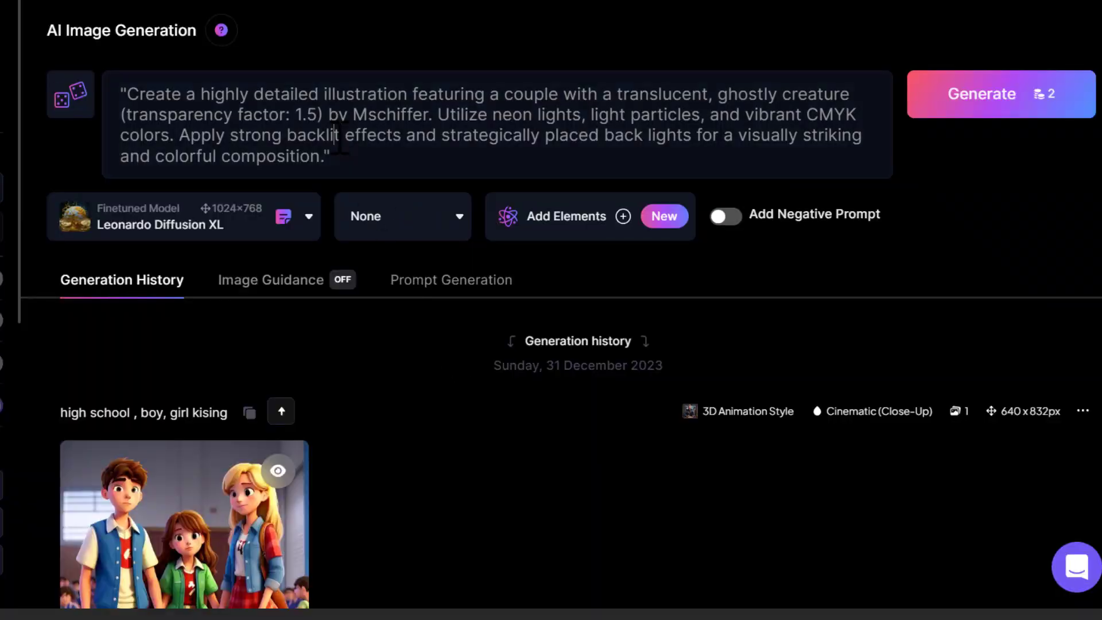
# Generate four prompt ideas from "a cute girl listening to music, wearing a headphone, night, dream"
pyautogui.click(340, 138)
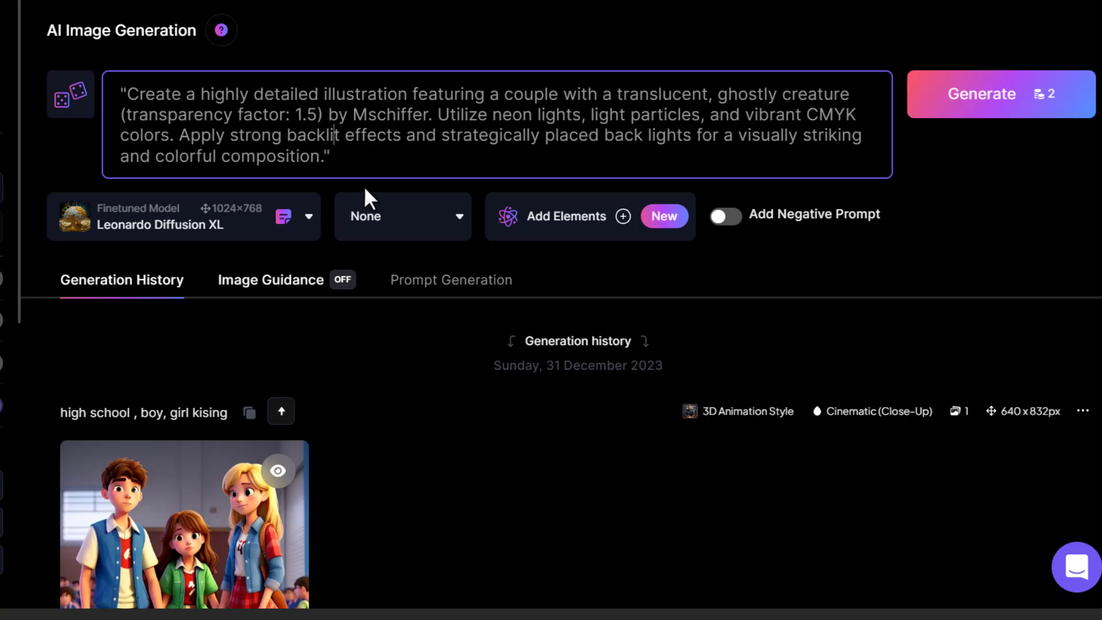
pyautogui.click(414, 281)
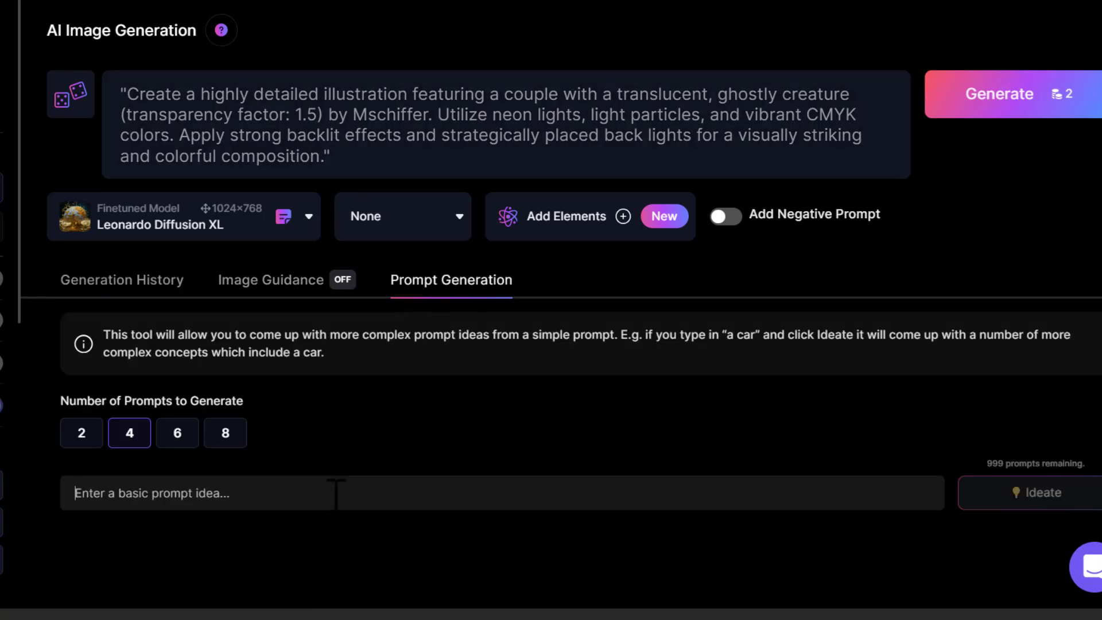
pyautogui.write('a cute girl listening to music, wearing a headphone, night, dream')
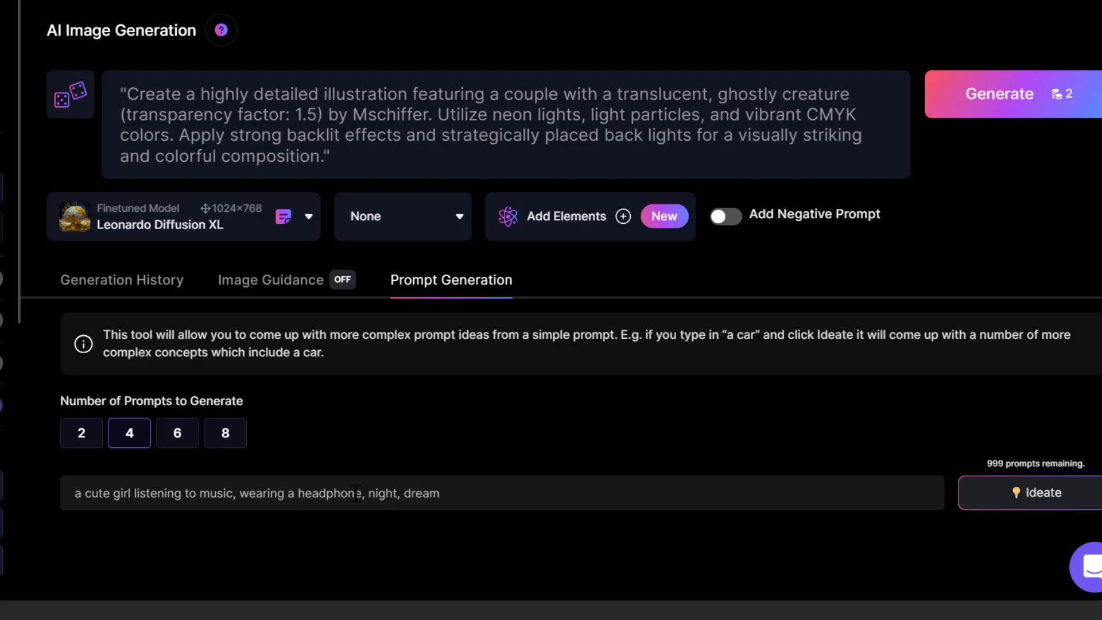
pyautogui.click(997, 514)
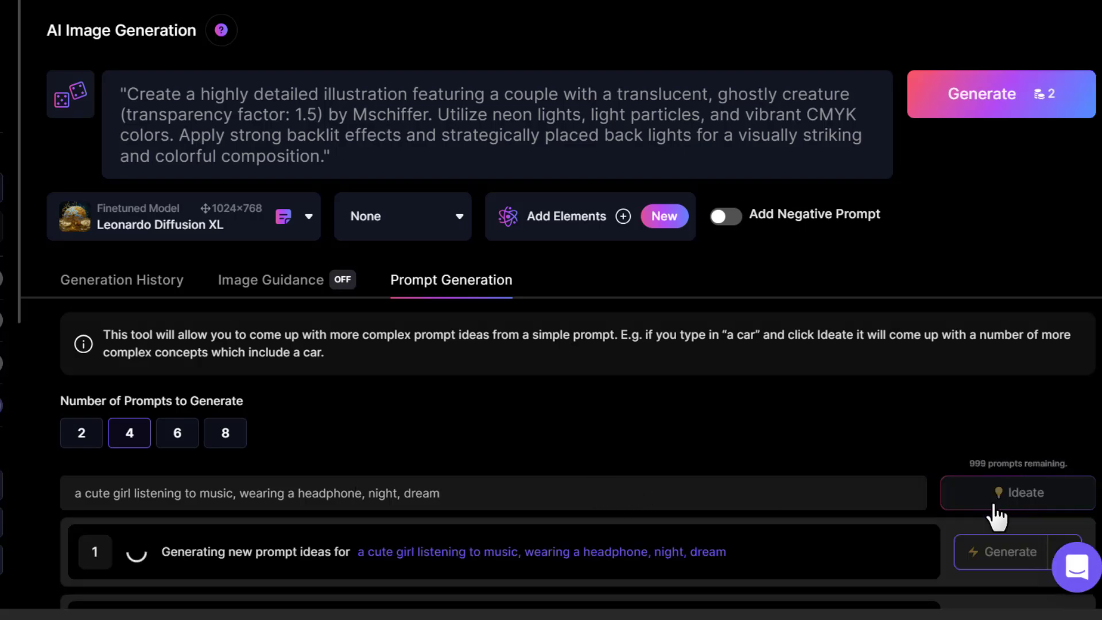
pyautogui.scroll(-3, 733, 422)
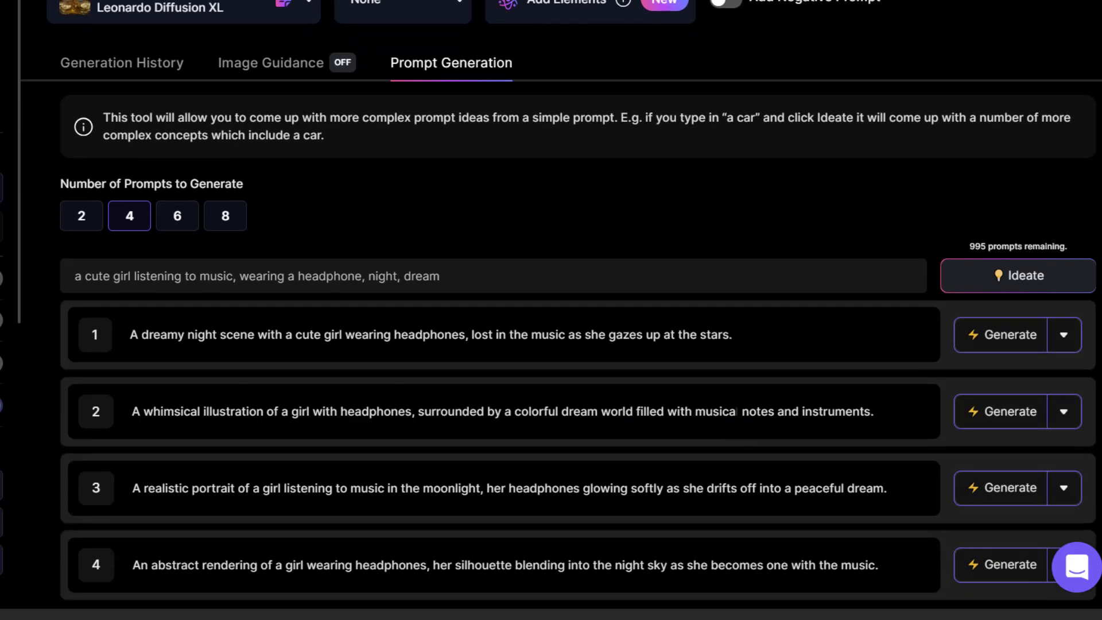
# Generate images from the second prompt idea, the whimsical girl with headphones, and enlarge the one with blue headphones and an orange flower
pyautogui.click(976, 410)
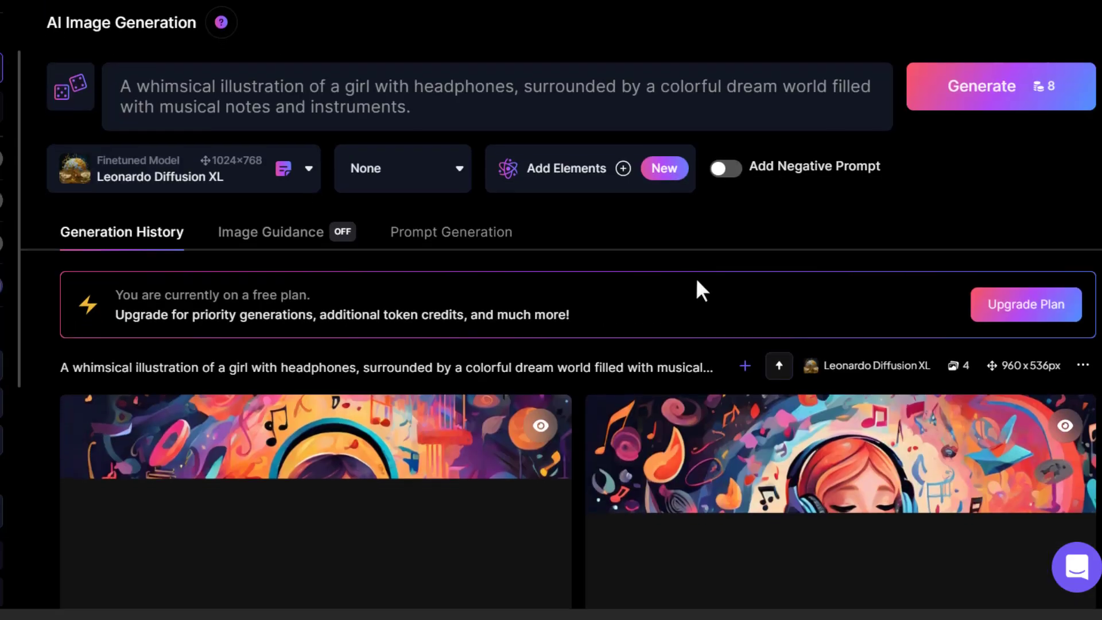
pyautogui.scroll(-5, 696, 281)
pyautogui.scroll(-6, 695, 277)
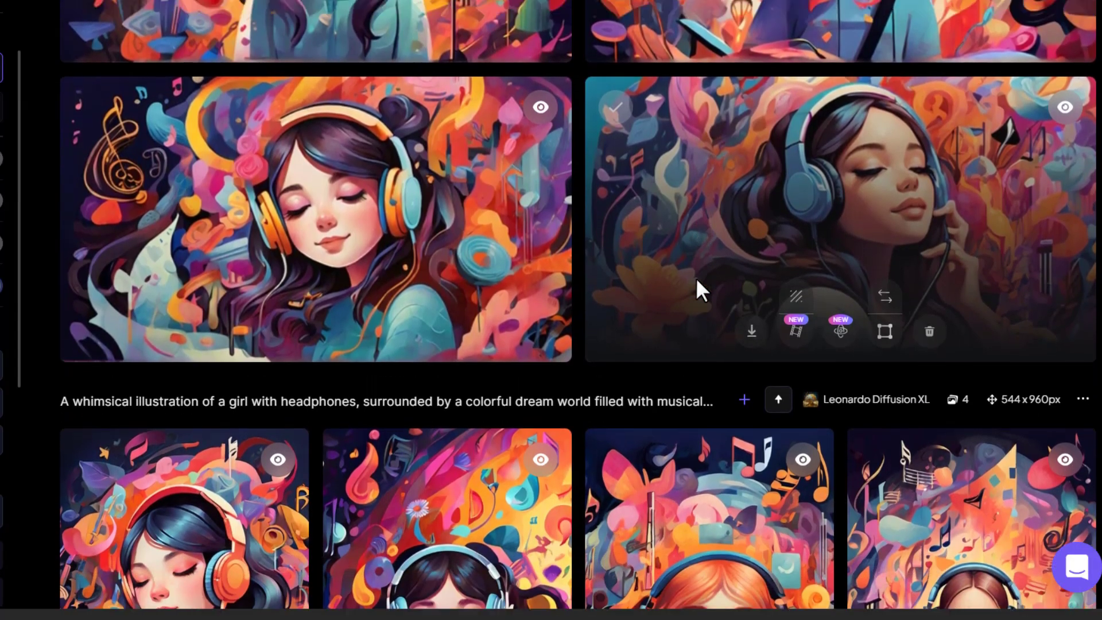
pyautogui.scroll(3, 936, 355)
pyautogui.click(935, 356)
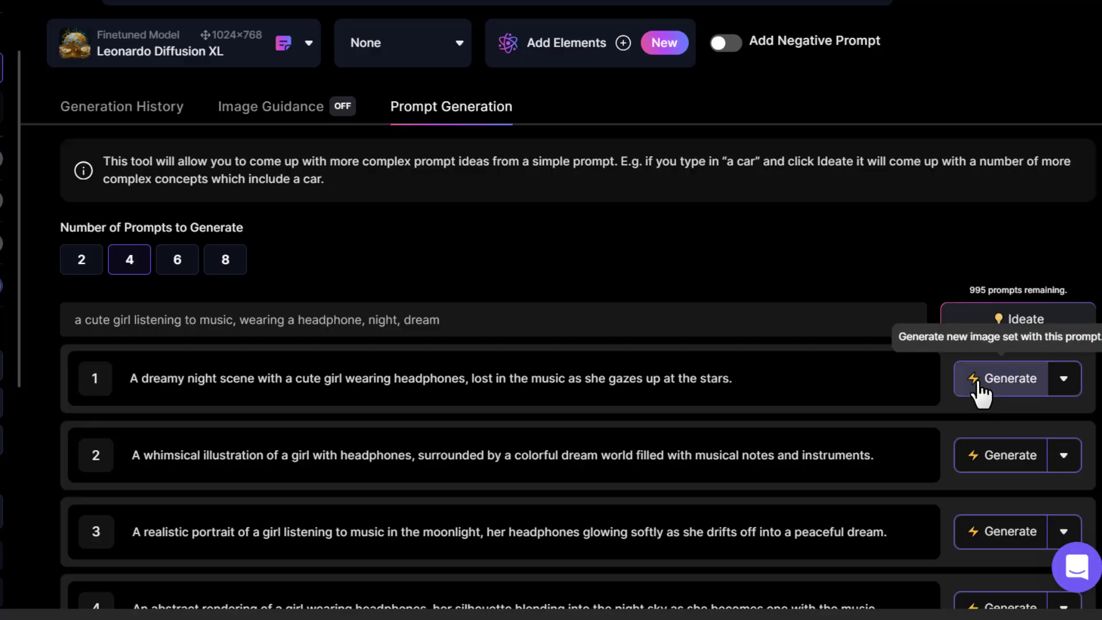
# Generate images from the first prompt idea, the dreamy night scene, and compare them with the whimsical set
pyautogui.click(977, 383)
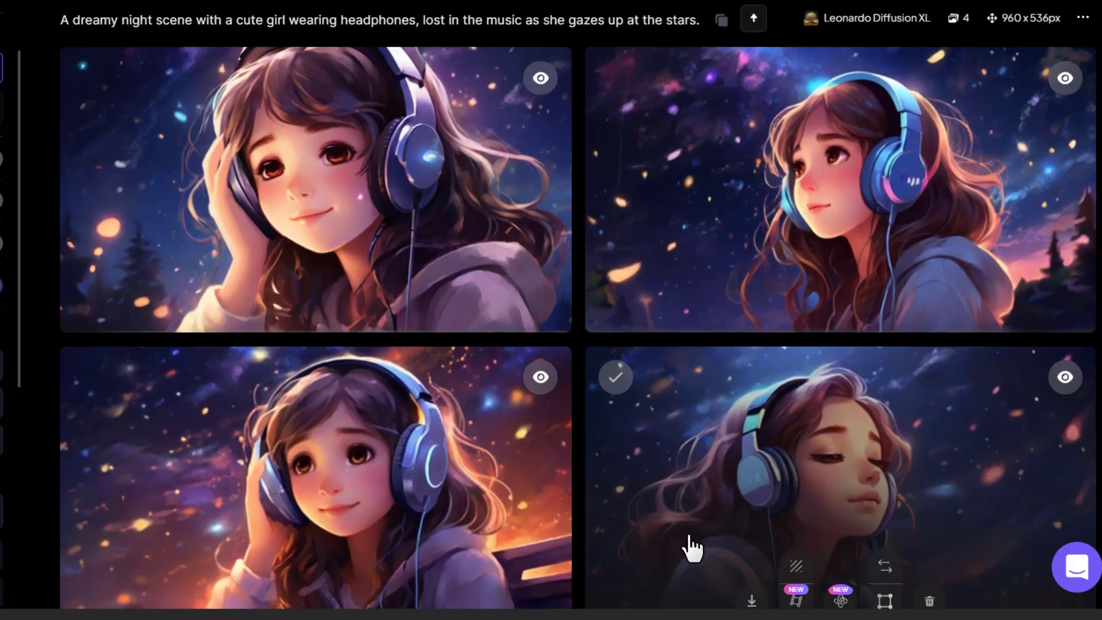
pyautogui.scroll(-4, 691, 545)
pyautogui.scroll(4, 691, 546)
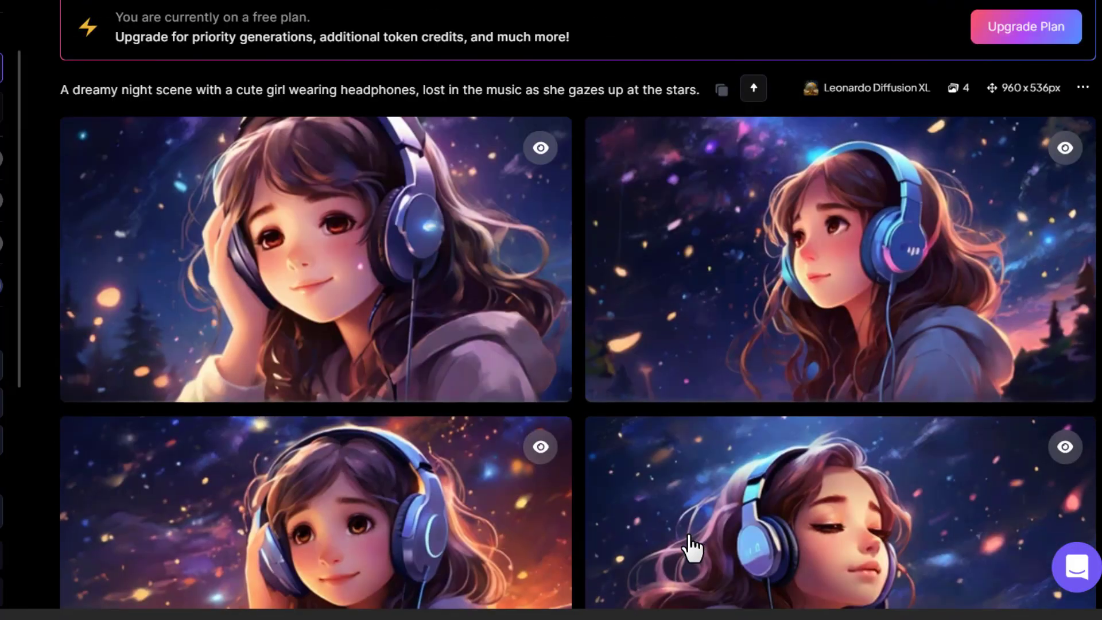
pyautogui.scroll(-3, 692, 546)
pyautogui.scroll(-6, 692, 548)
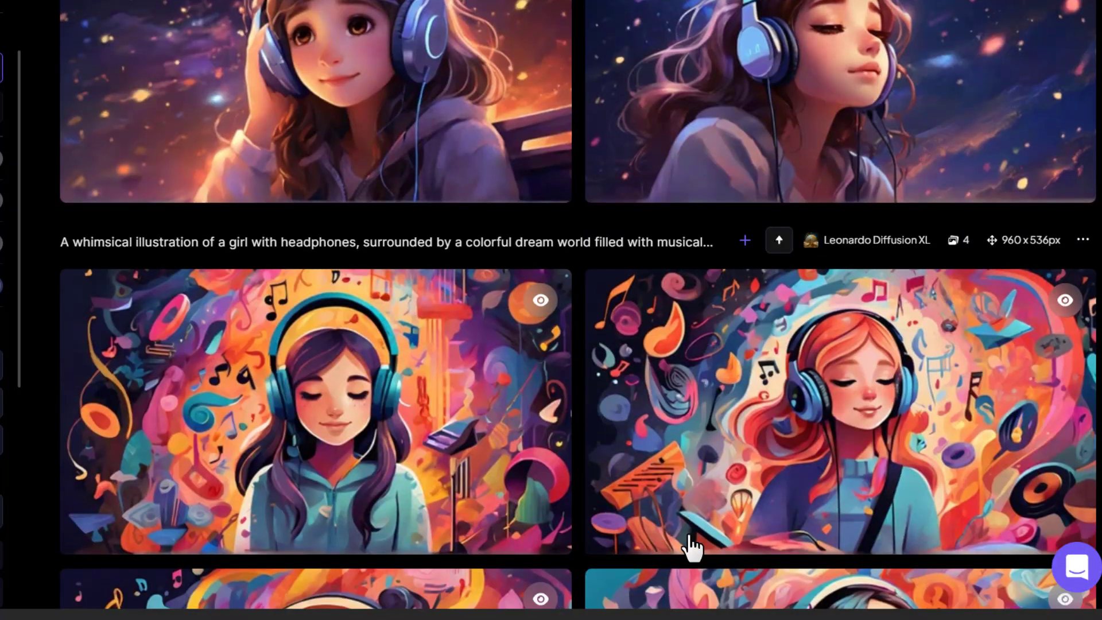
pyautogui.scroll(7, 691, 548)
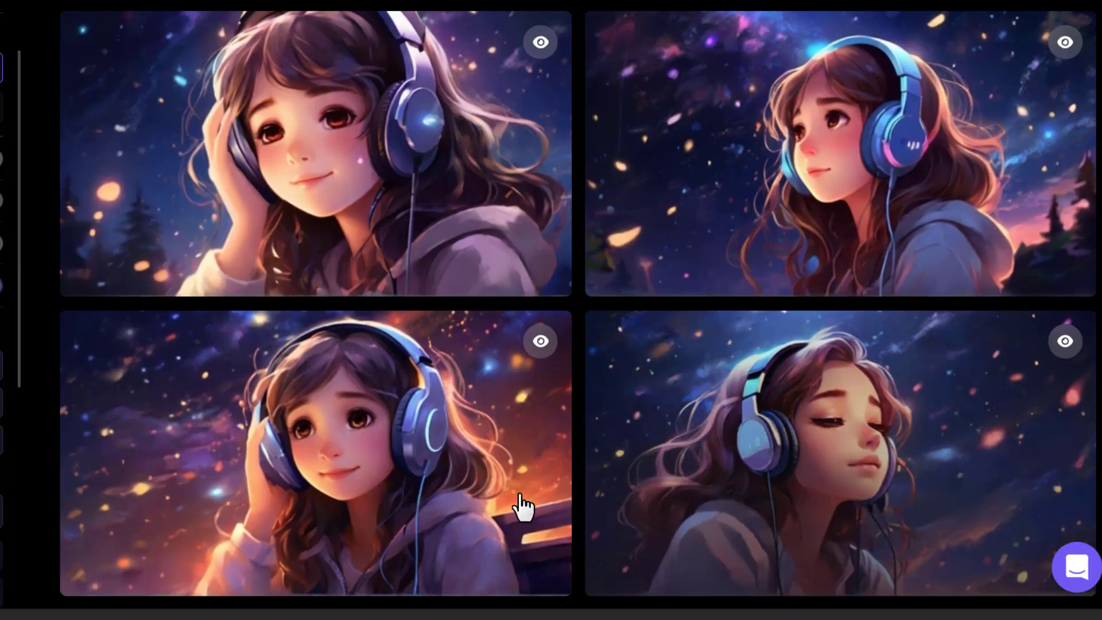
# Open the night-scene image of the girl with closed eyes and download it
pyautogui.moveTo(422, 481)
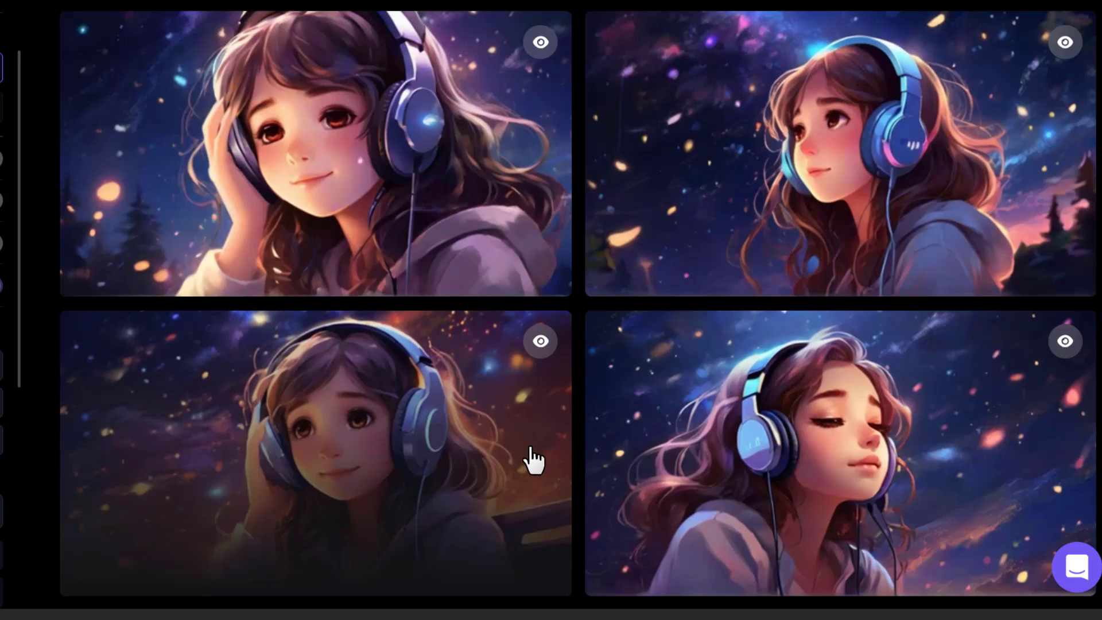
pyautogui.click(717, 421)
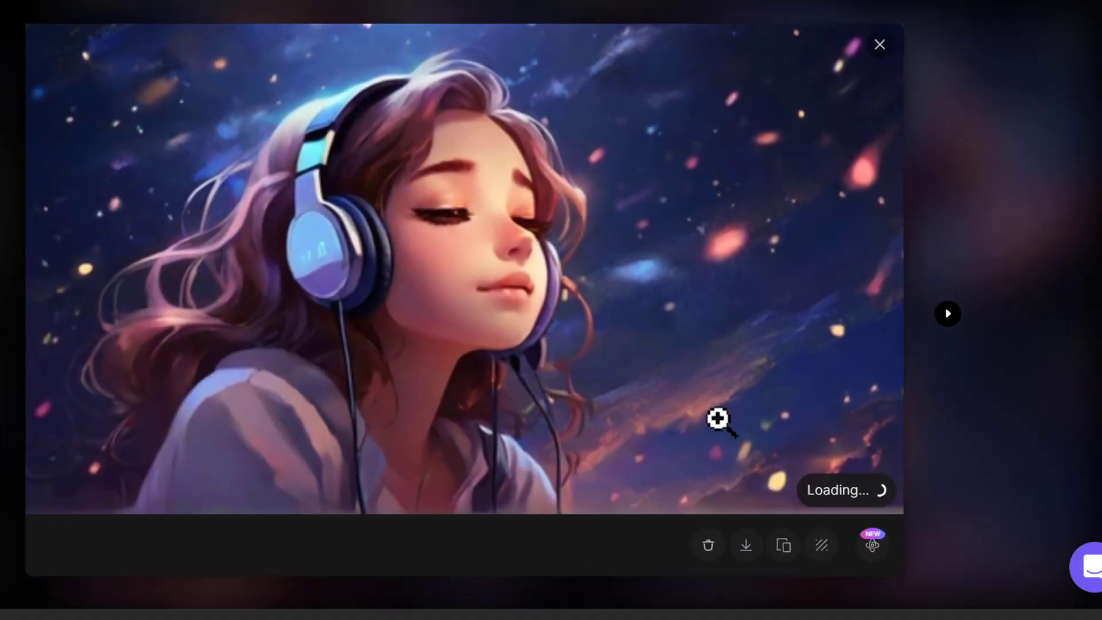
pyautogui.click(745, 551)
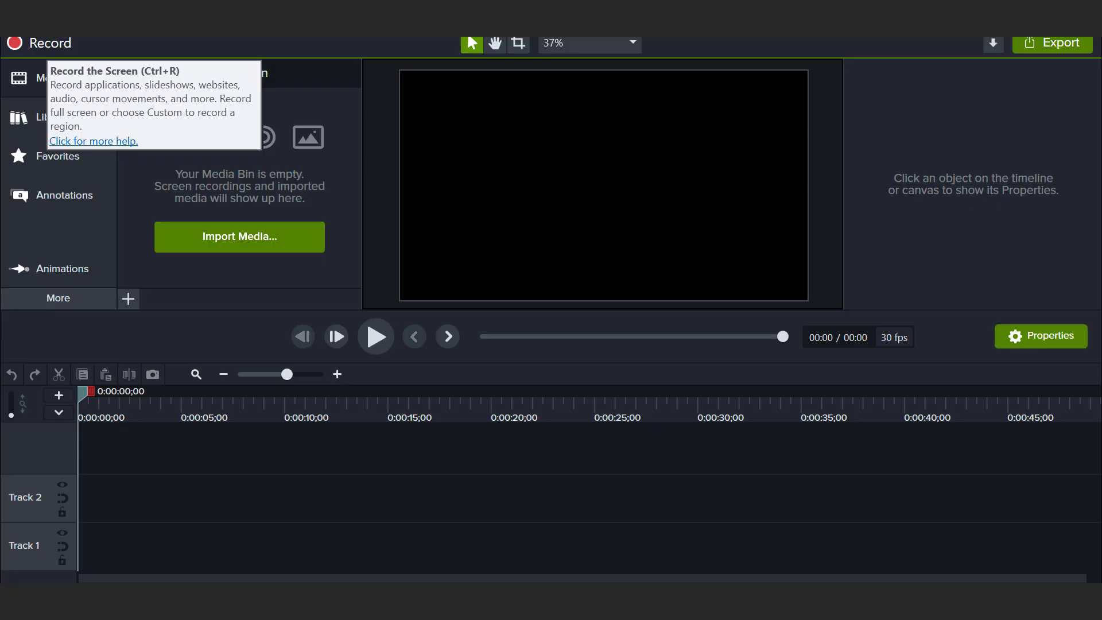
# Start a new Camtasia project and import the Leonardo night-scene image and the Sleep Sounds Nature audio
pyautogui.click(16, 28)
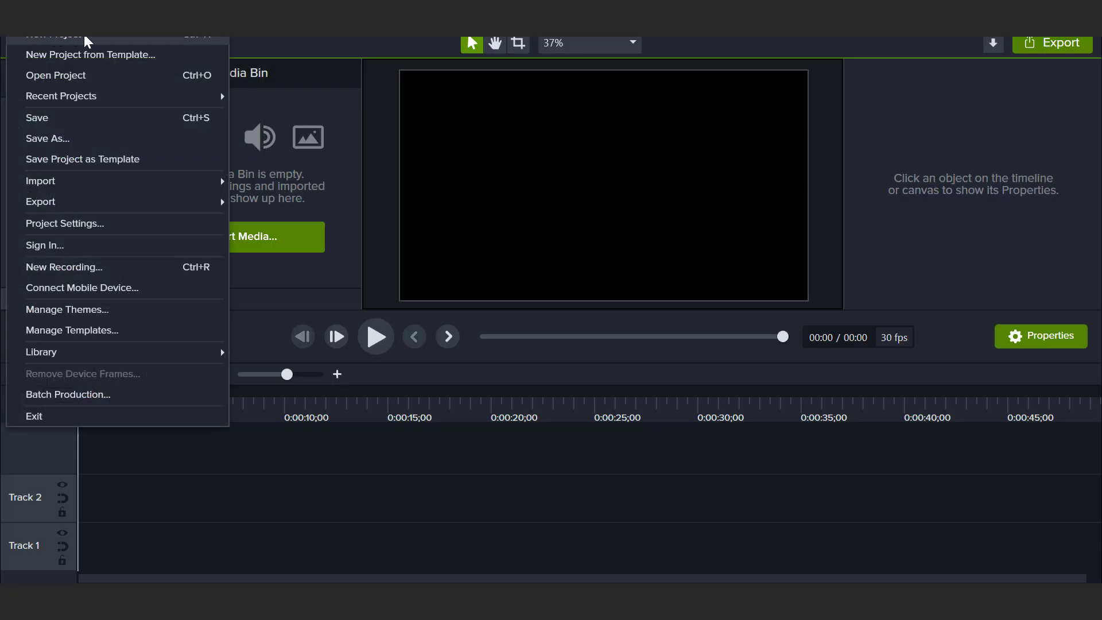
pyautogui.click(357, 477)
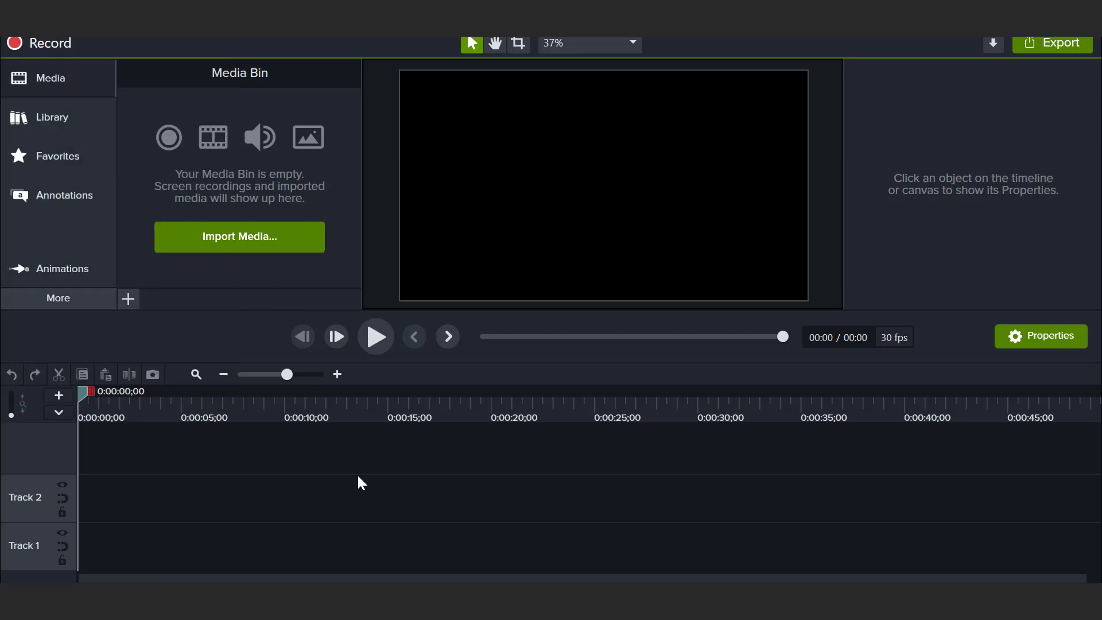
pyautogui.click(250, 233)
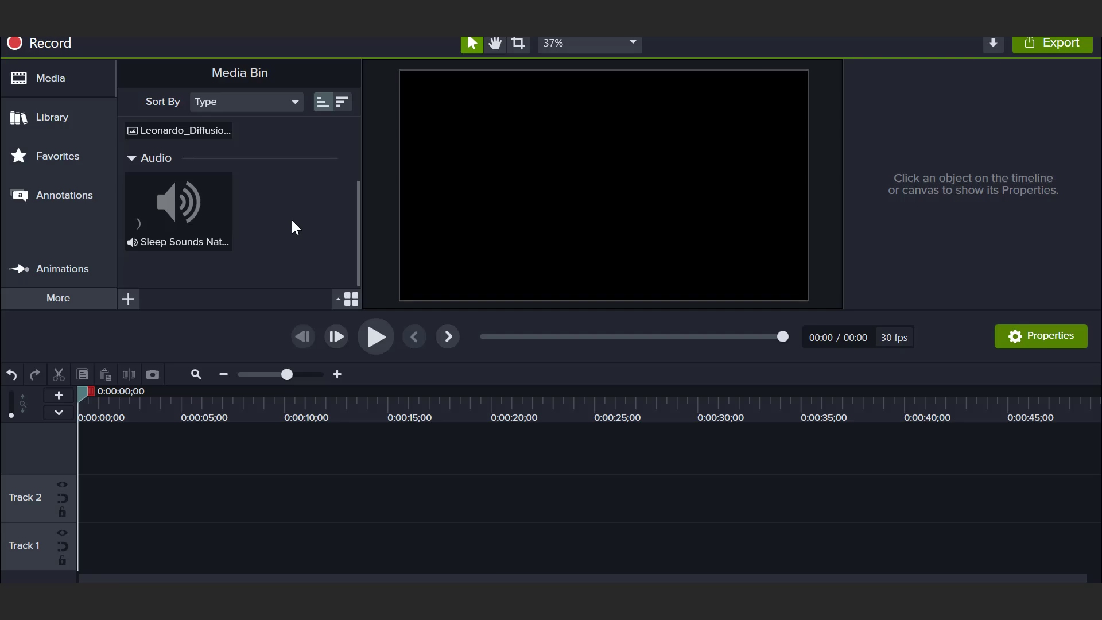
# Place the Sleep Sounds Nature audio on Track 1 and the girl image on Track 2, extended to the audio's full length
pyautogui.click(189, 216)
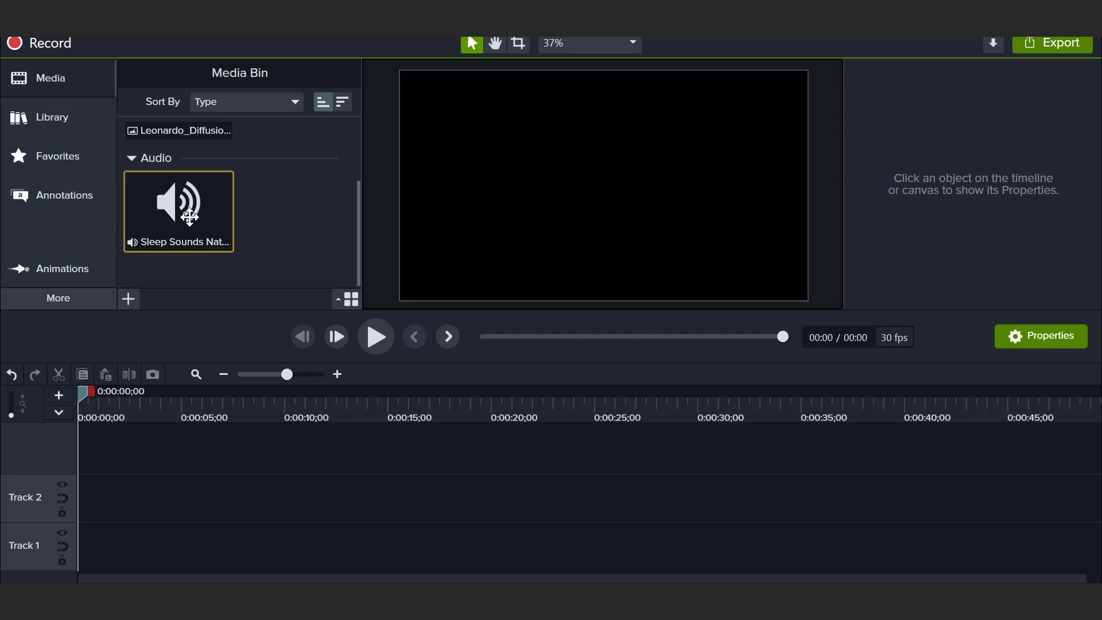
pyautogui.moveTo(190, 217); pyautogui.dragTo(80, 540)
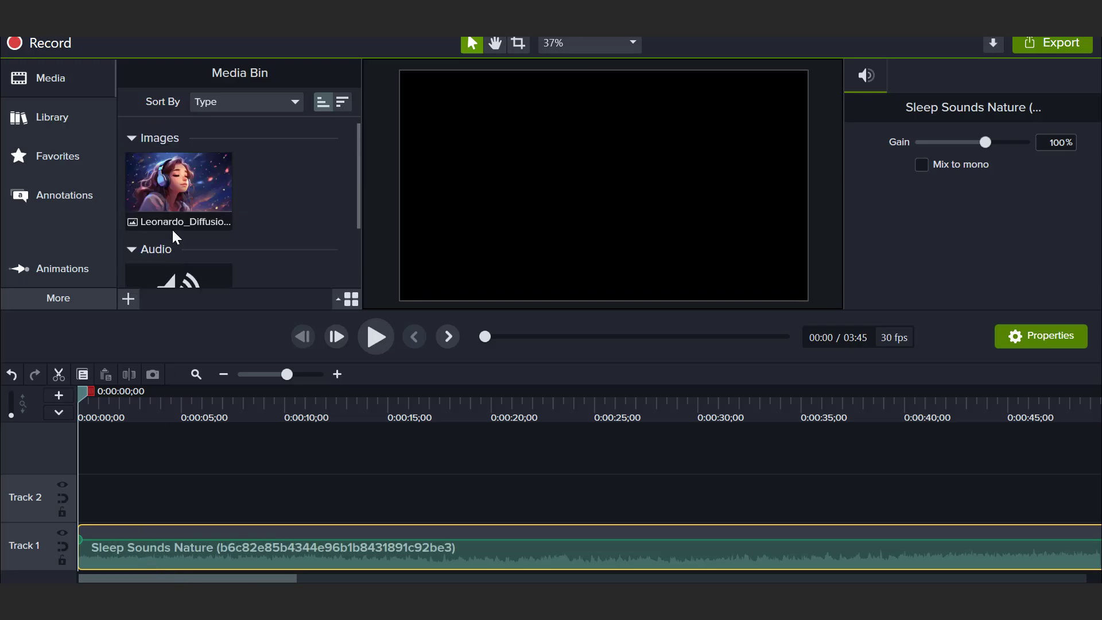
pyautogui.moveTo(175, 229); pyautogui.dragTo(954, 498)
pyautogui.scroll(-3, 368, 496)
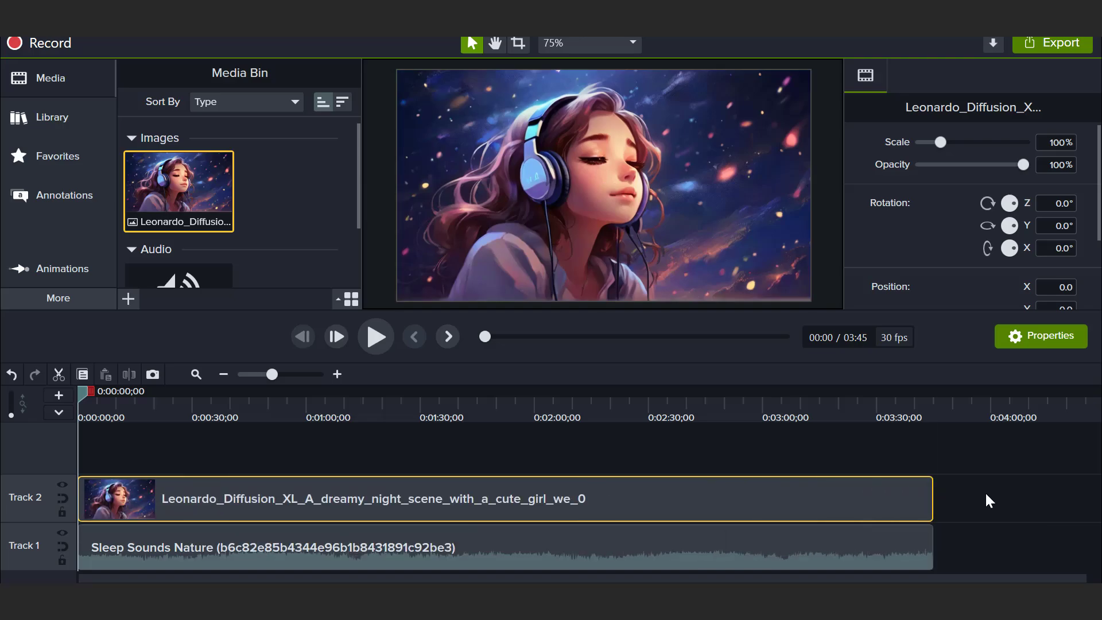
# Bring up the visual effects and select the image and Lofi audio clips together on the timeline
pyautogui.click(988, 500)
pyautogui.click(73, 299)
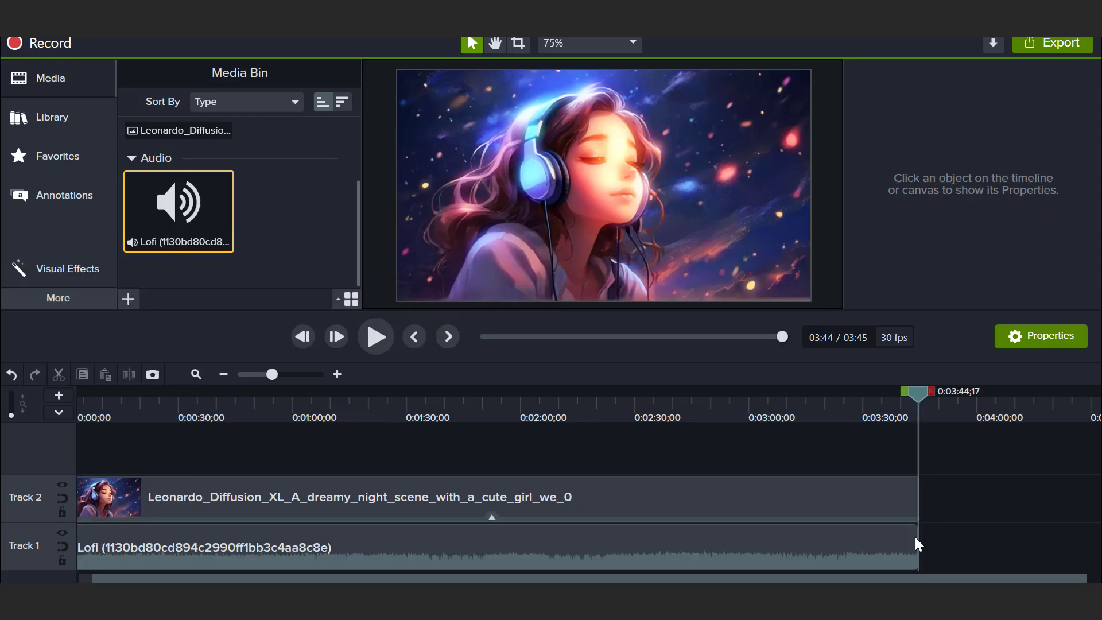
pyautogui.scroll(-3, 668, 455)
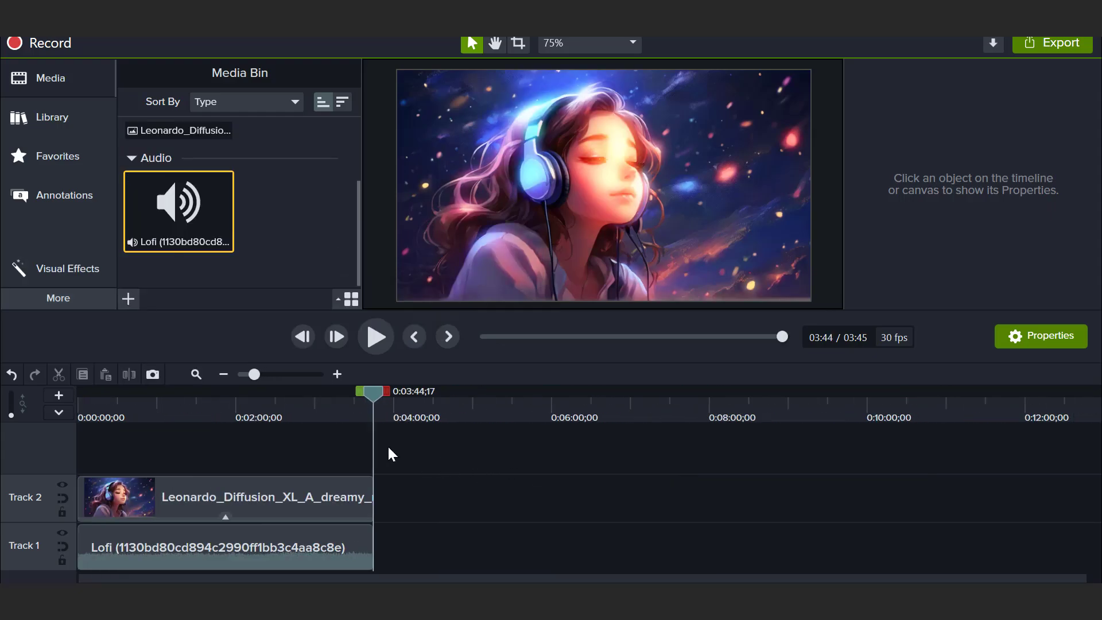
pyautogui.moveTo(388, 465); pyautogui.dragTo(359, 549)
# Export the lofi video as a local file
pyautogui.click(1054, 43)
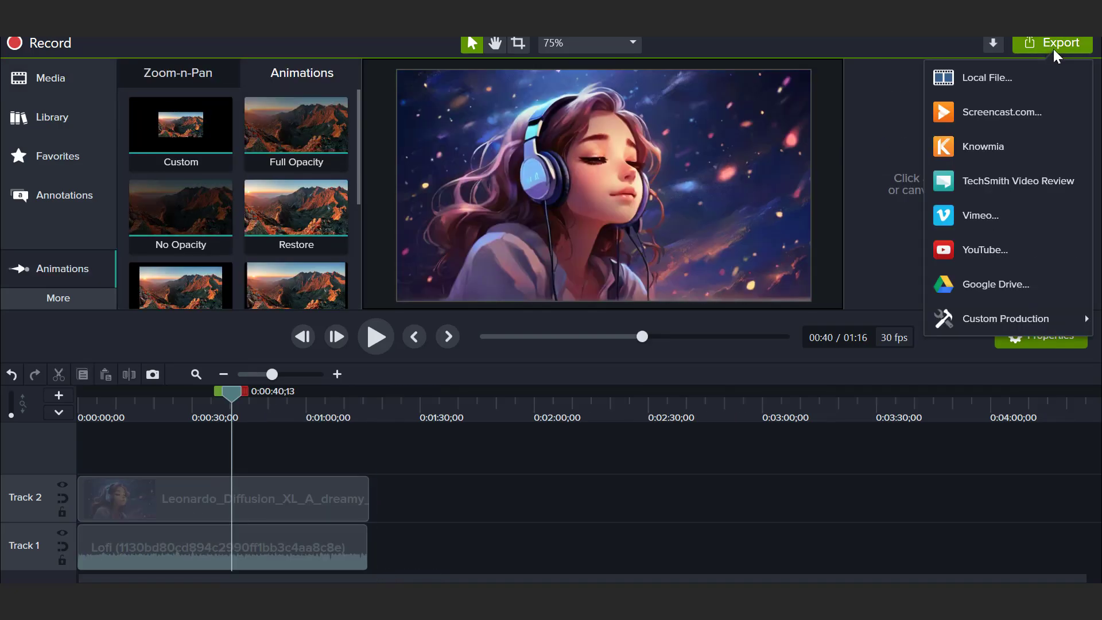
pyautogui.click(1020, 87)
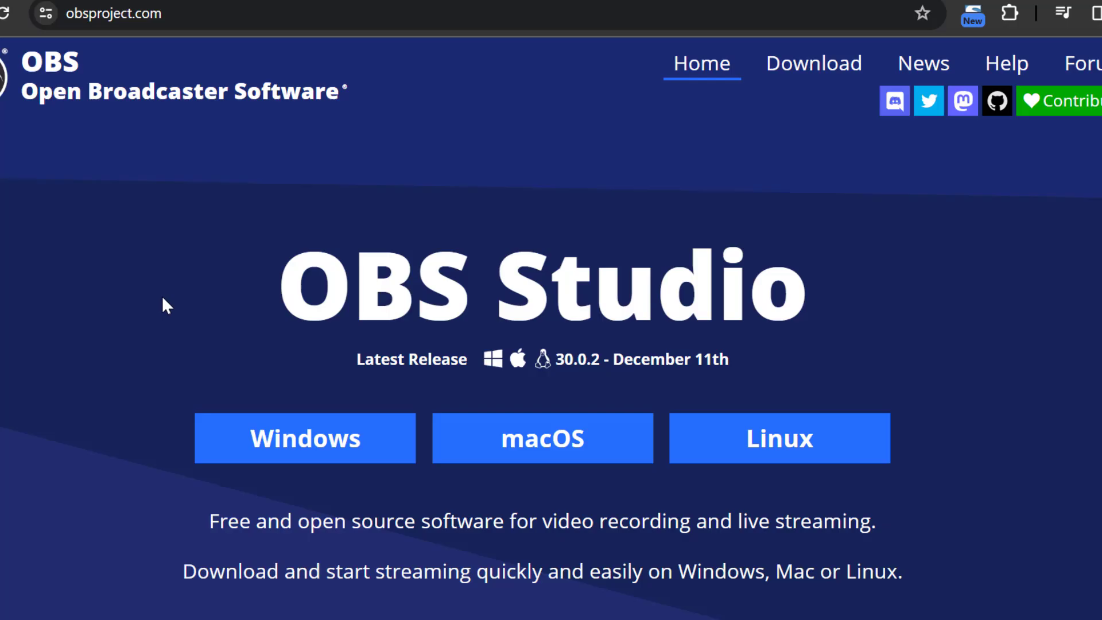
# Review the OBS Studio website's download options, interface preview, features and production tools for live streaming
pyautogui.scroll(-2, 163, 299)
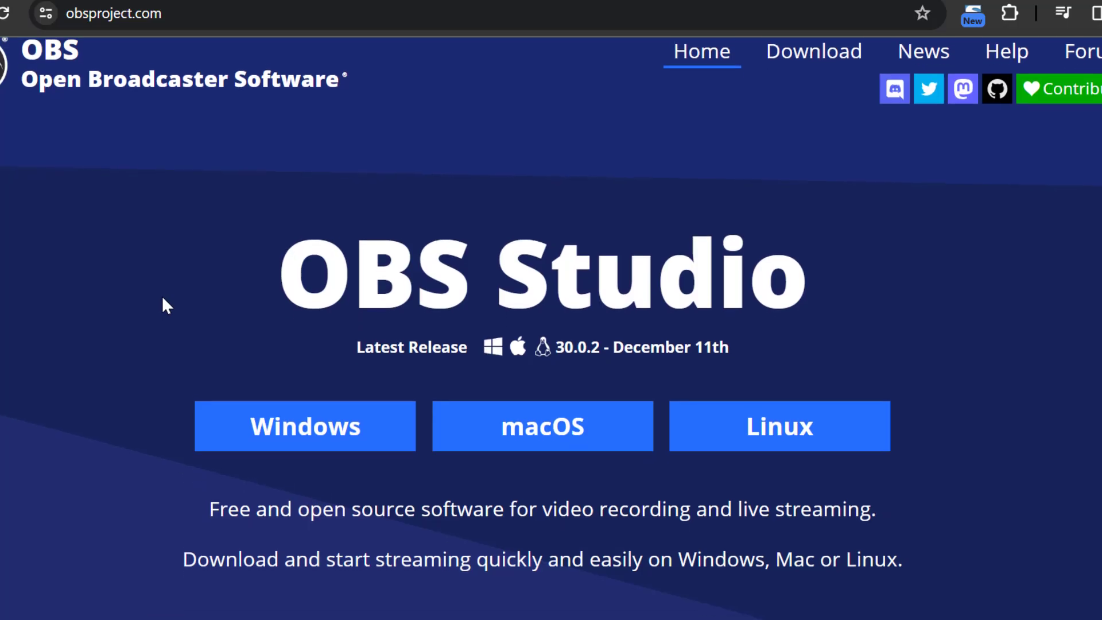
pyautogui.scroll(-4, 163, 297)
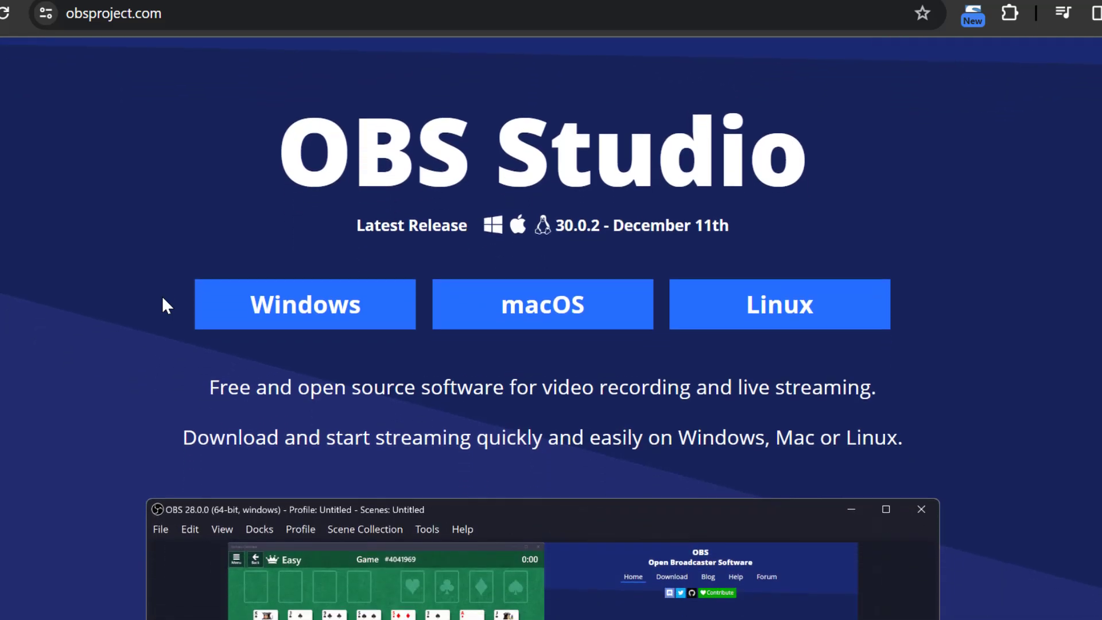
pyautogui.scroll(-3, 163, 297)
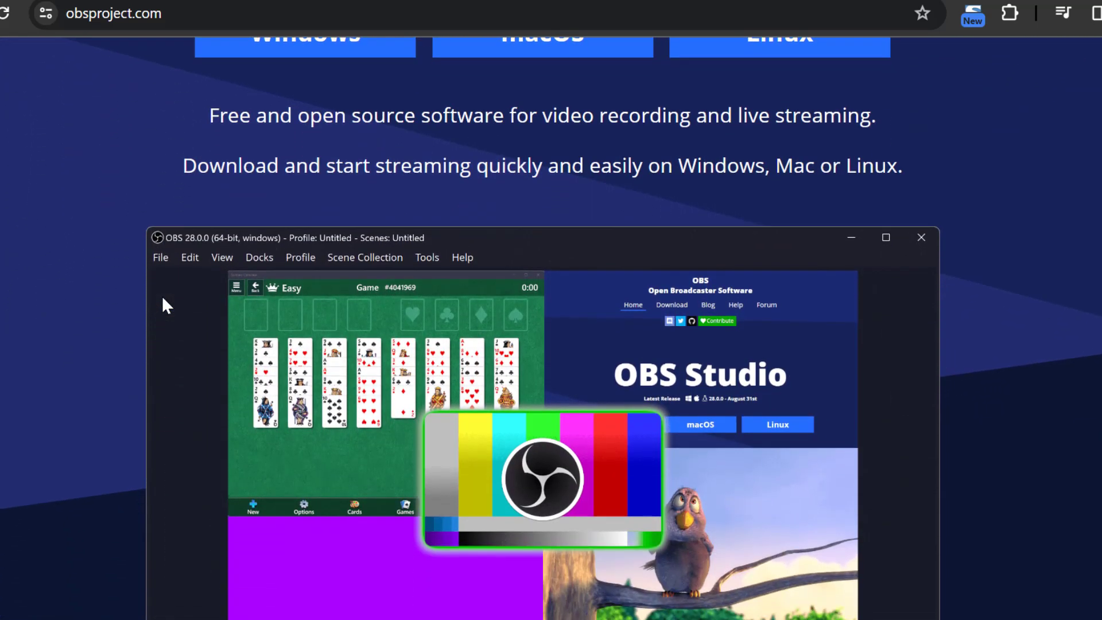
pyautogui.scroll(-3, 163, 298)
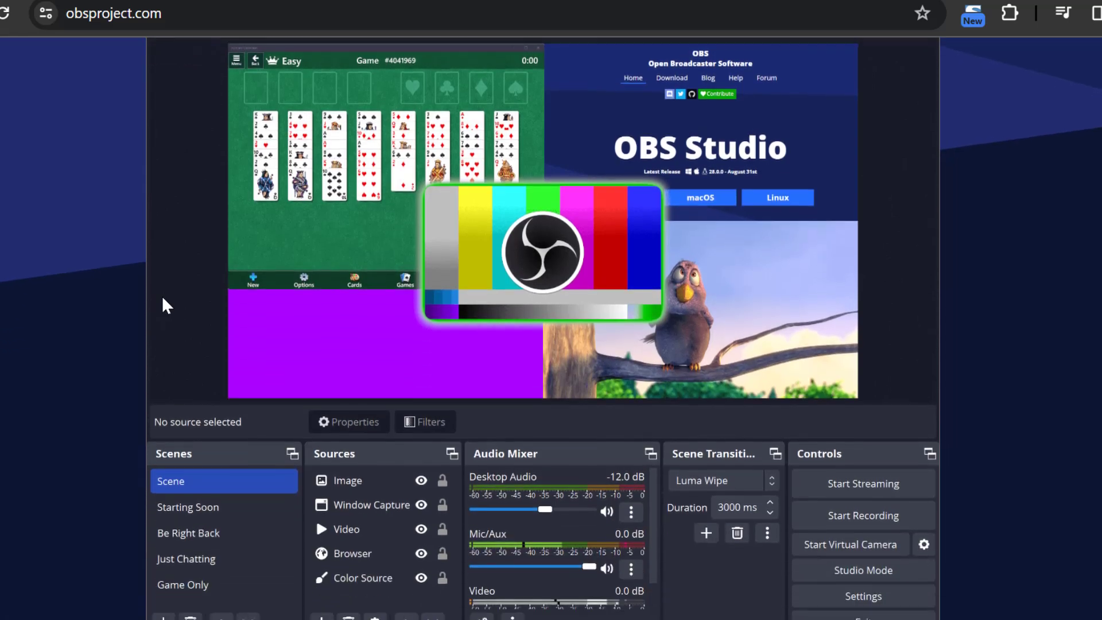
pyautogui.scroll(-2, 163, 298)
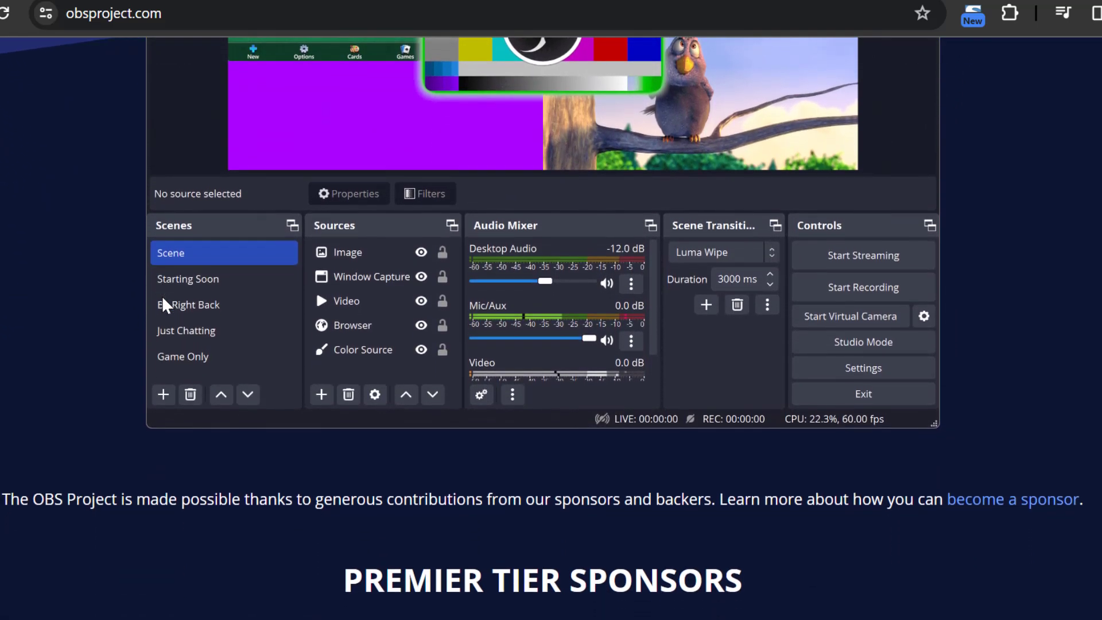
pyautogui.scroll(-8, 162, 295)
pyautogui.scroll(-15, 163, 299)
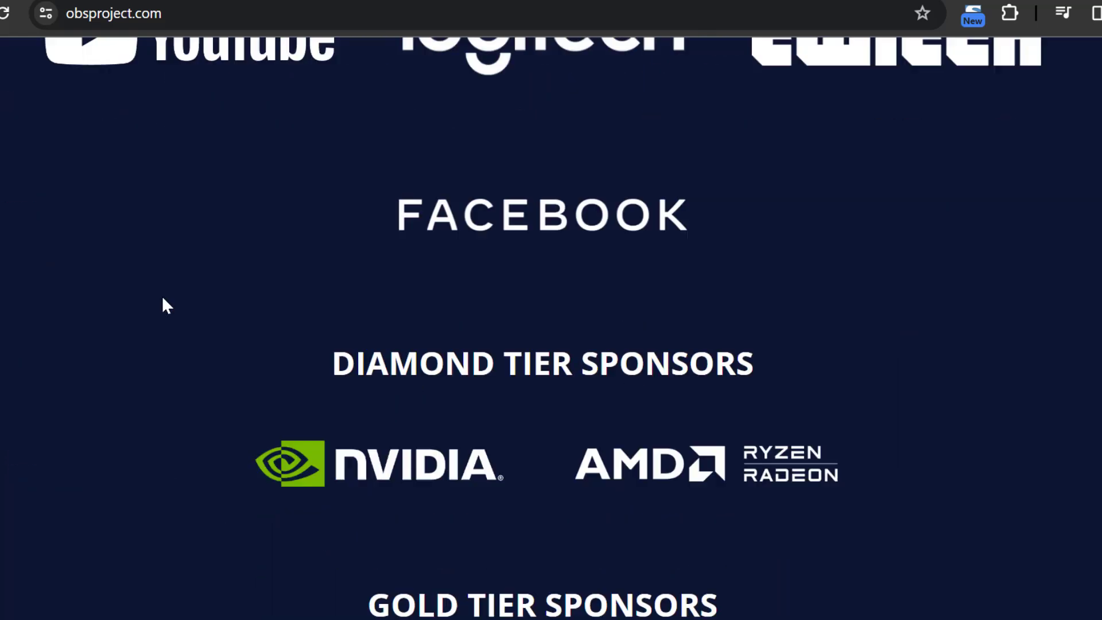
pyautogui.scroll(2, 162, 295)
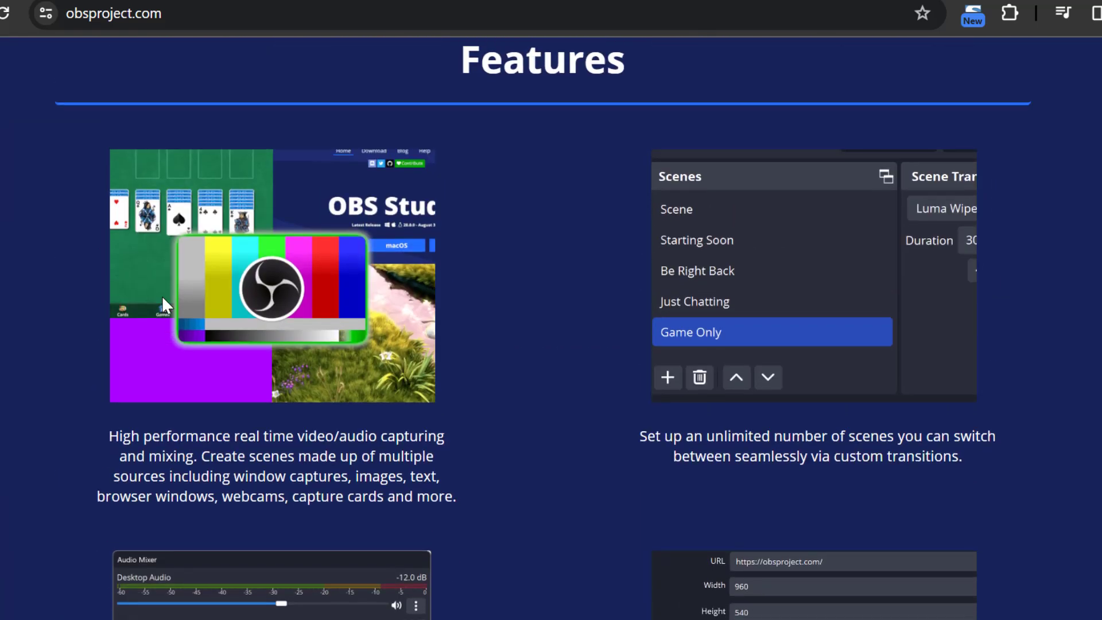
pyautogui.scroll(-15, 162, 295)
pyautogui.scroll(-8, 162, 297)
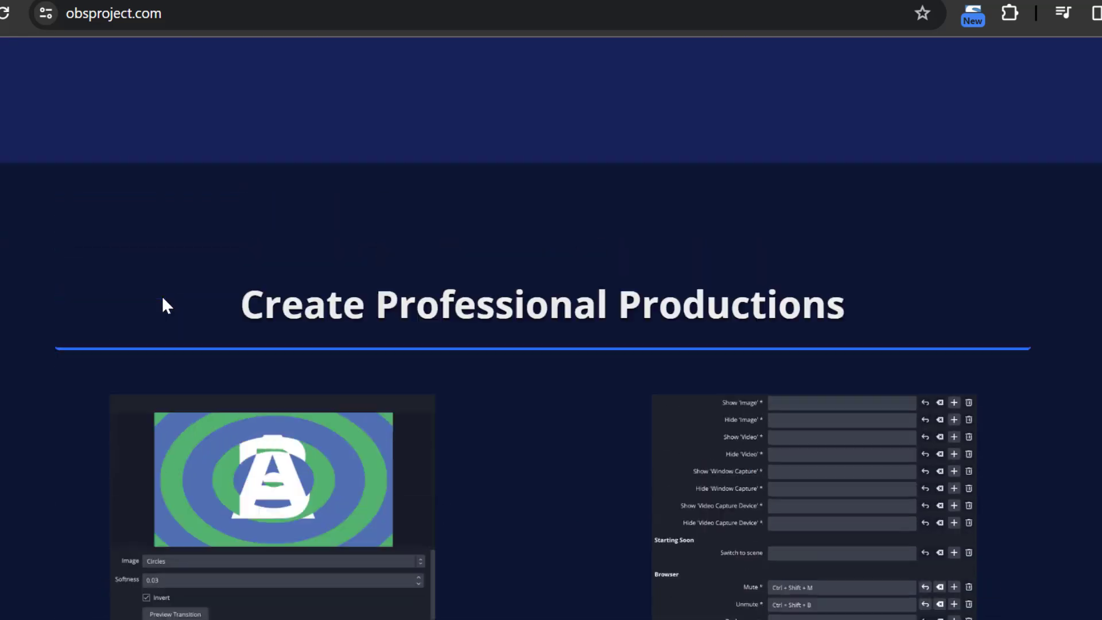
pyautogui.scroll(-9, 163, 299)
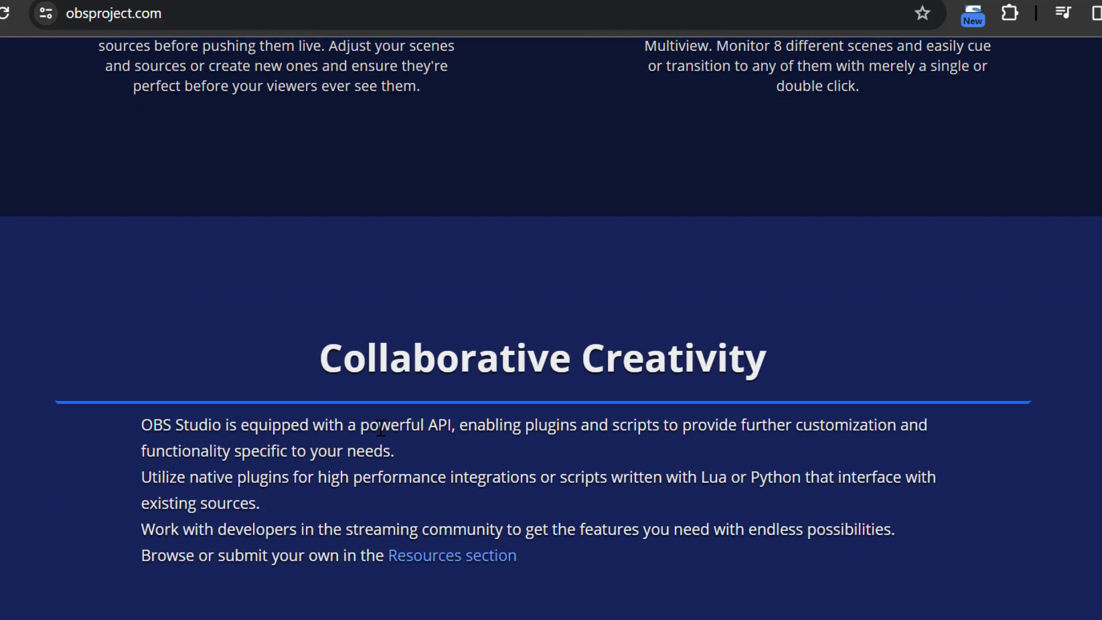
pyautogui.scroll(10, 162, 298)
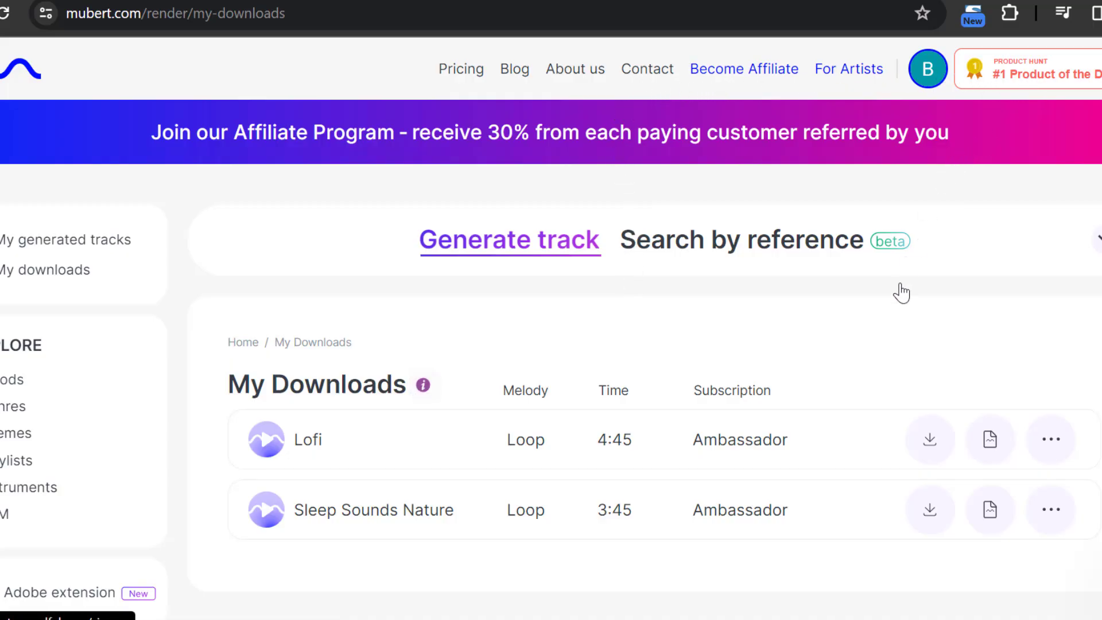
# Look over Mubert's downloads page and open the sign-up form for its 30% affiliate program
pyautogui.scroll(-15, 870, 386)
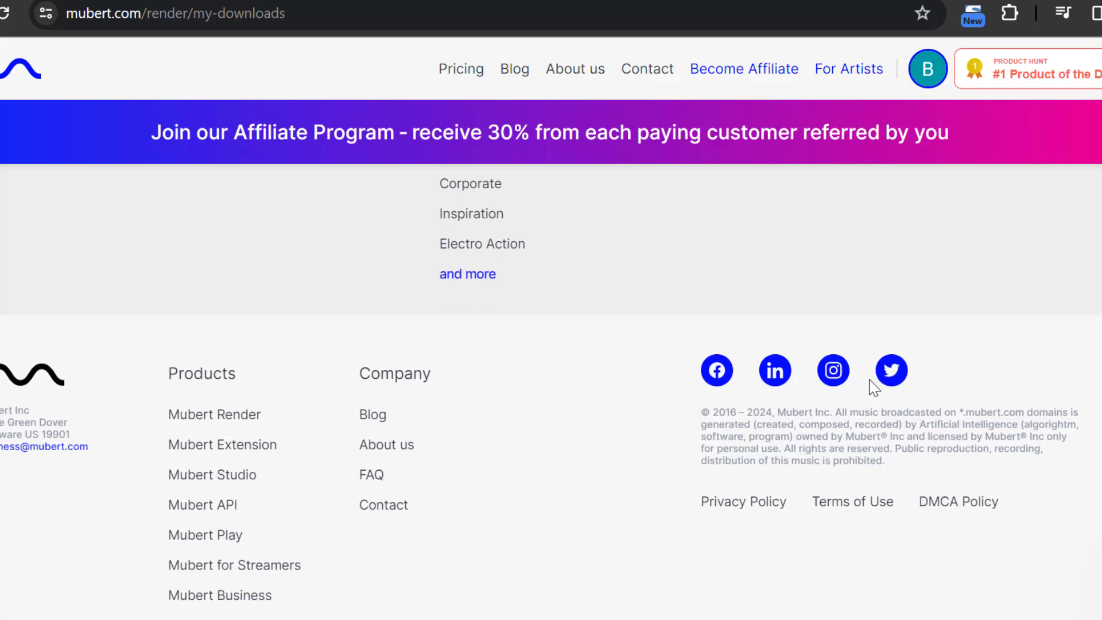
pyautogui.scroll(15, 874, 388)
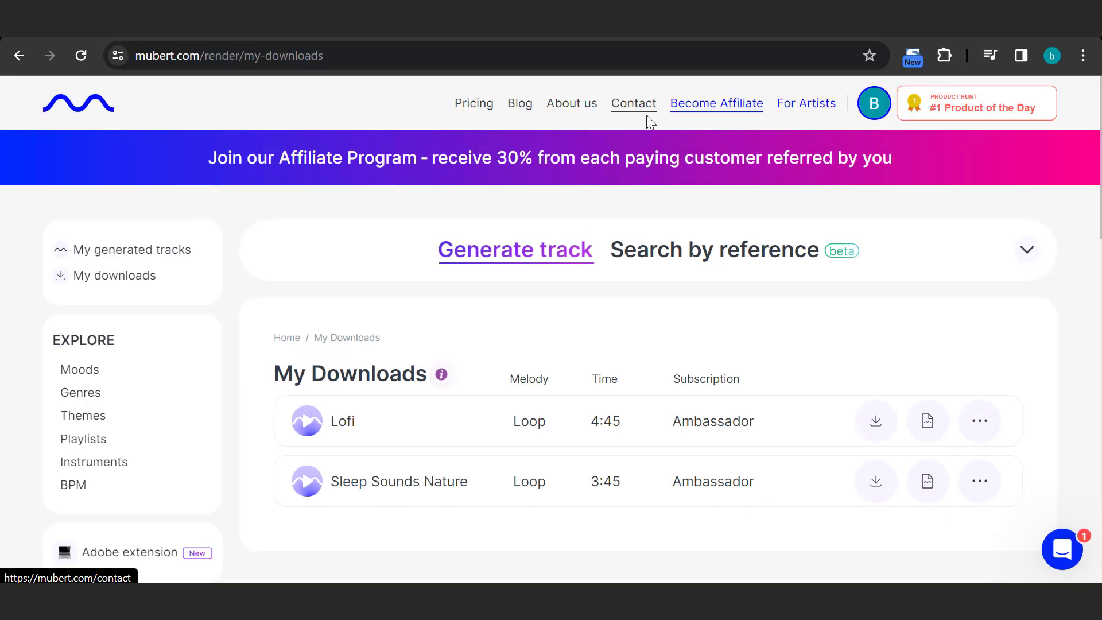
pyautogui.click(279, 170)
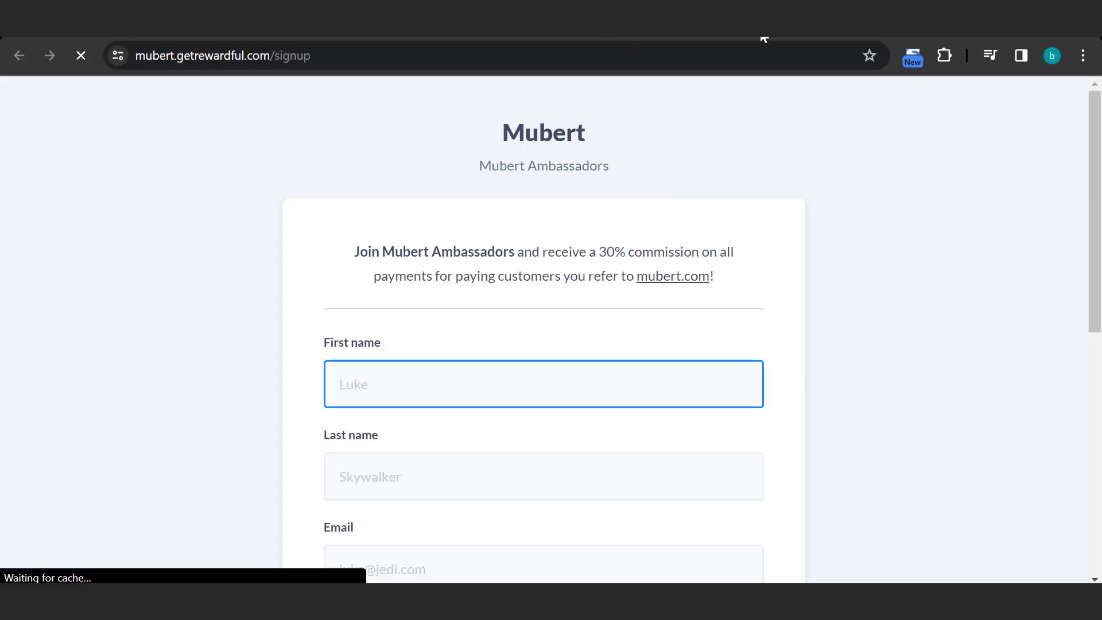